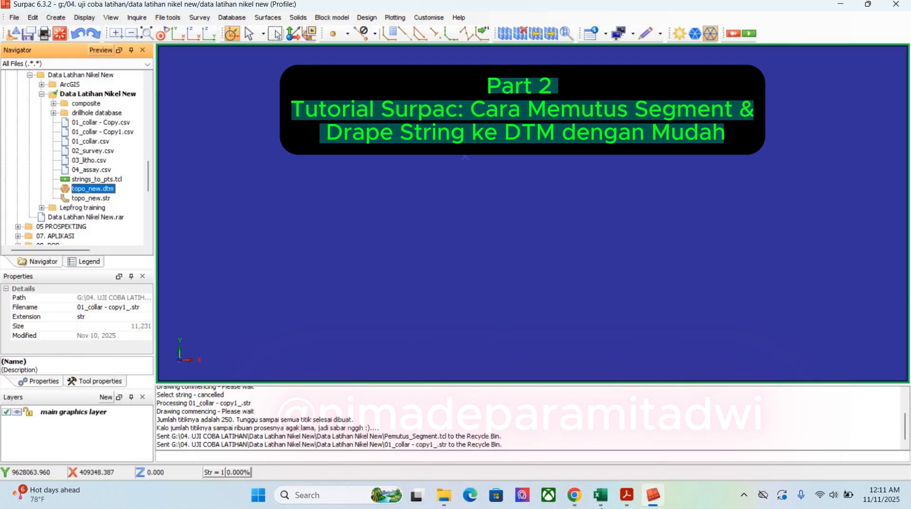
# Switch to the 01_collar - Copy1 workbook in Excel and examine its Y_Resurvey, X_Resurvey and Z columns
pyautogui.moveTo(600, 496)
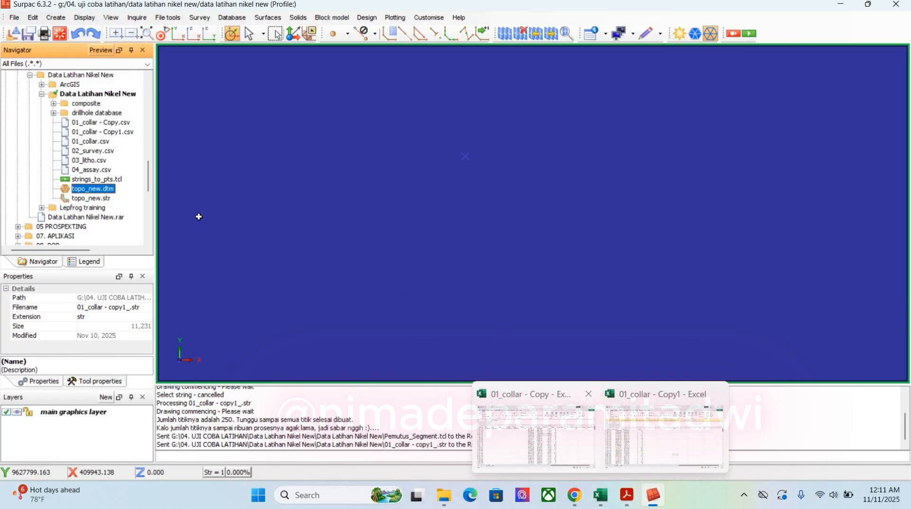
pyautogui.click(635, 443)
pyautogui.click(97, 204)
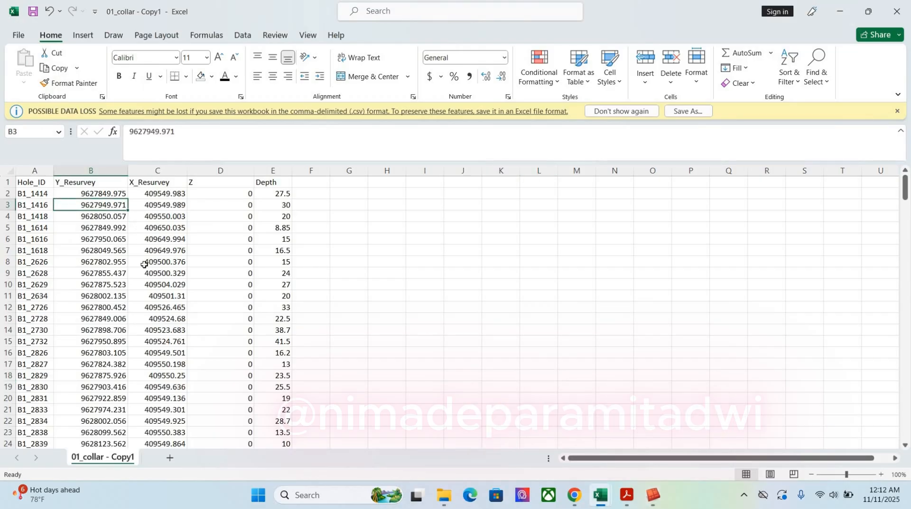
pyautogui.moveTo(90, 193); pyautogui.dragTo(148, 360)
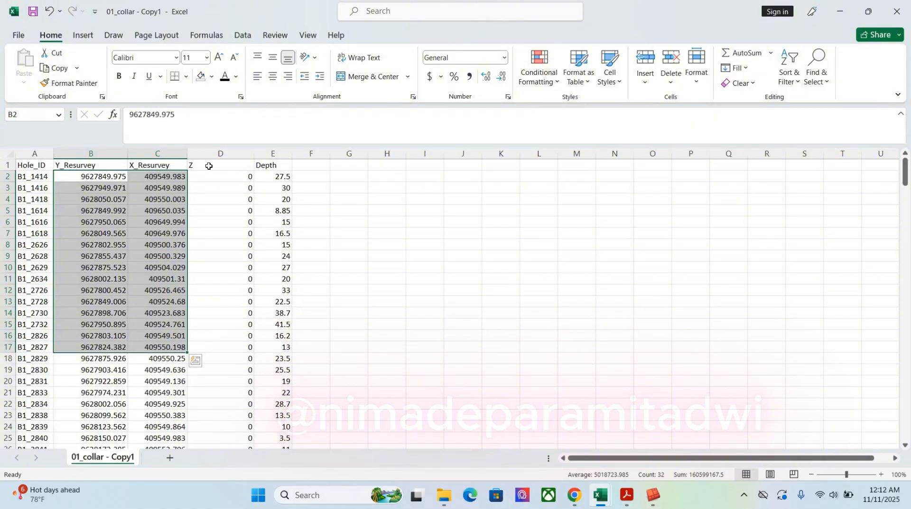
pyautogui.click(235, 167)
pyautogui.moveTo(222, 176); pyautogui.dragTo(228, 381)
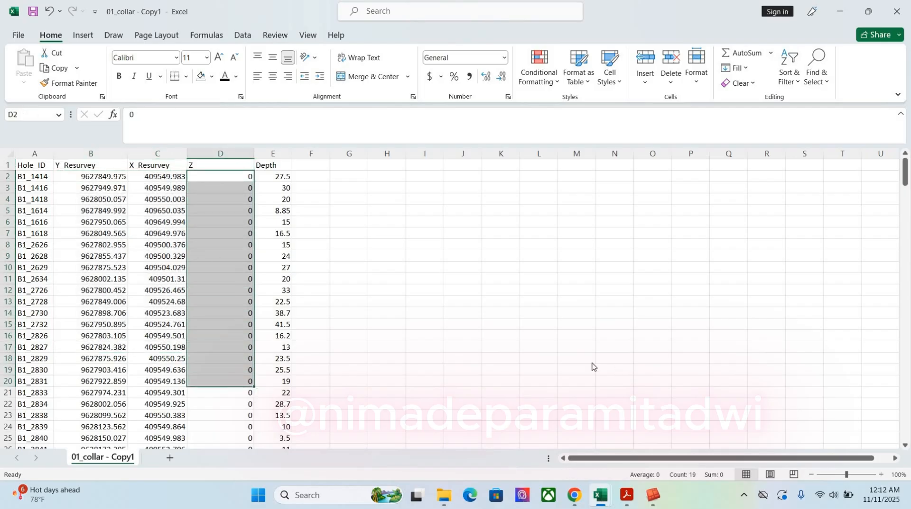
# Examine the Y, X and Z resurvey columns in the 01_collar - Copy workbook and compare them with the Z column of 01_collar - Copy1
pyautogui.click(600, 495)
pyautogui.click(539, 429)
pyautogui.moveTo(398, 177); pyautogui.dragTo(547, 346)
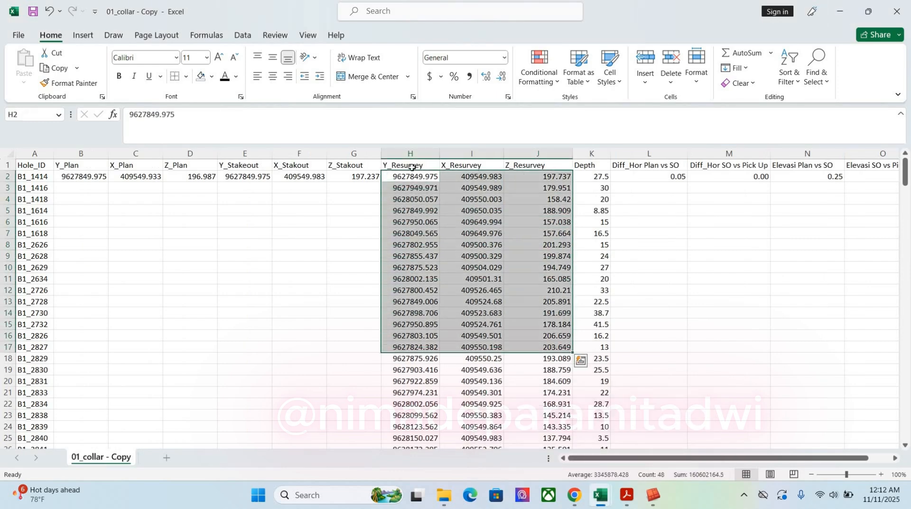
pyautogui.moveTo(410, 153); pyautogui.dragTo(550, 169)
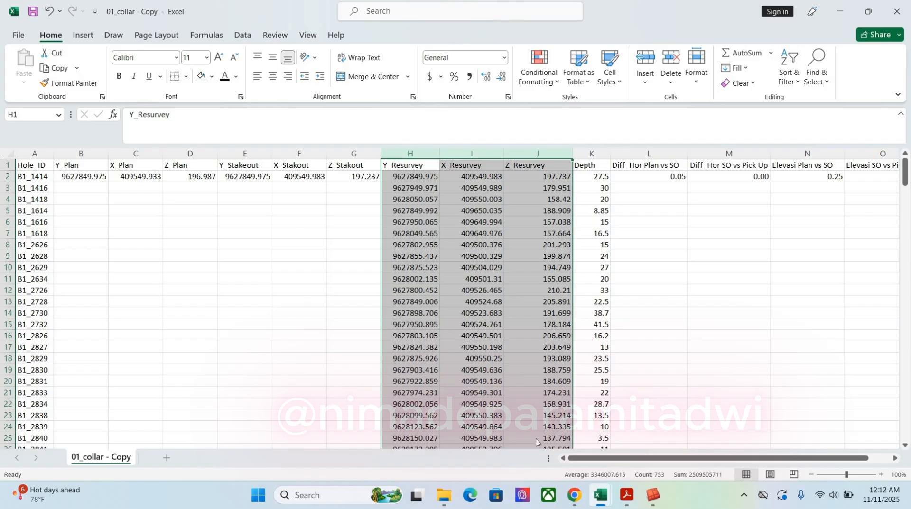
pyautogui.click(600, 495)
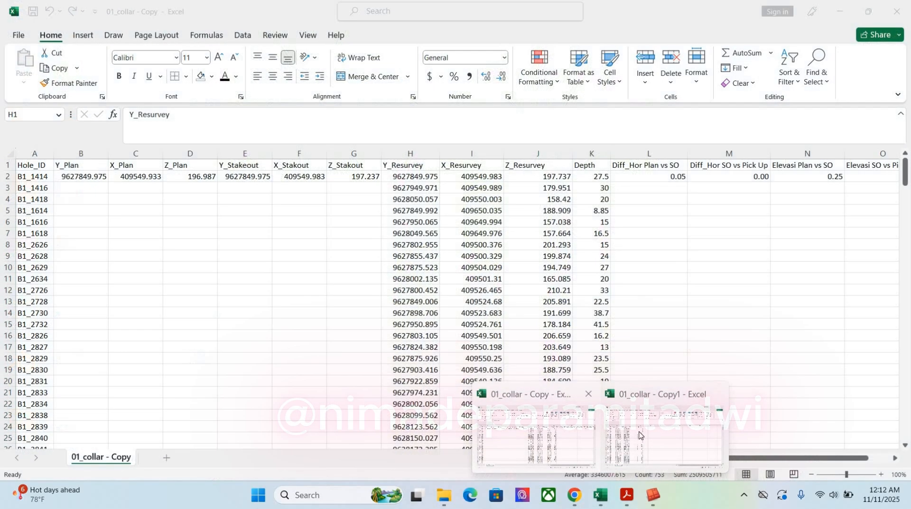
pyautogui.click(639, 435)
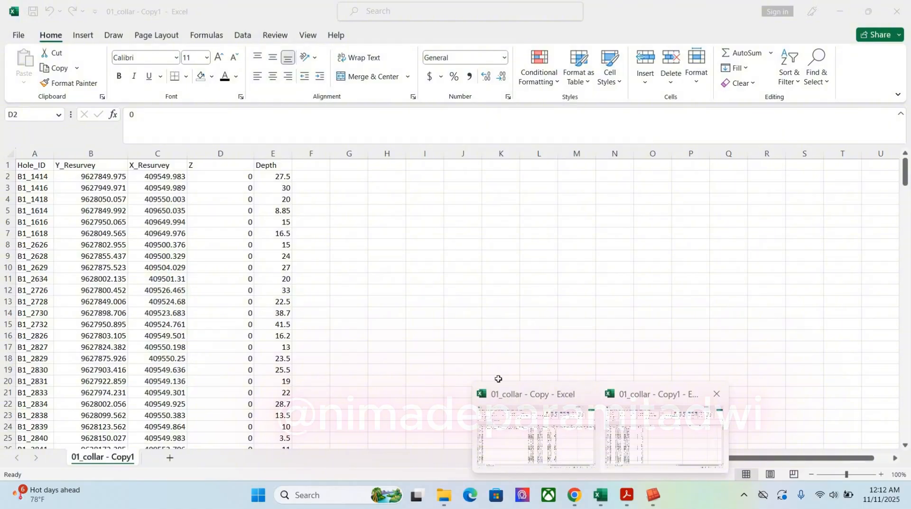
pyautogui.click(220, 165)
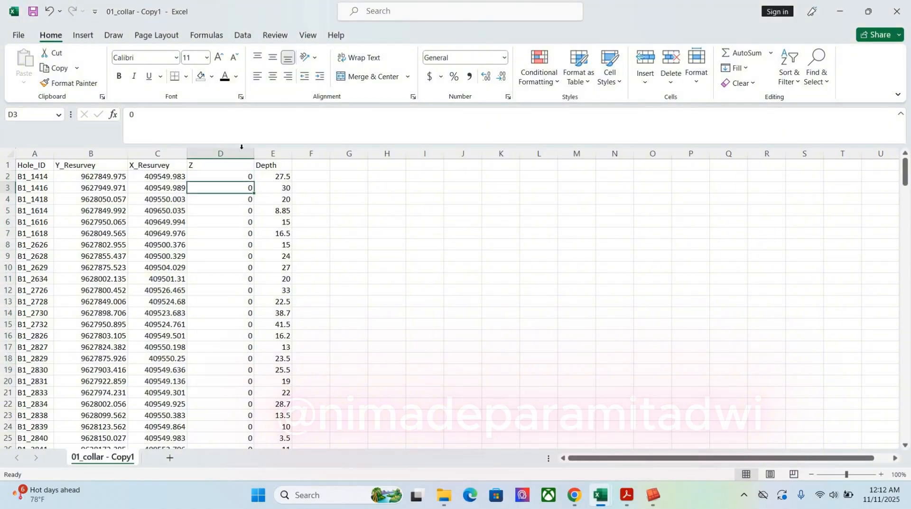
pyautogui.click(221, 153)
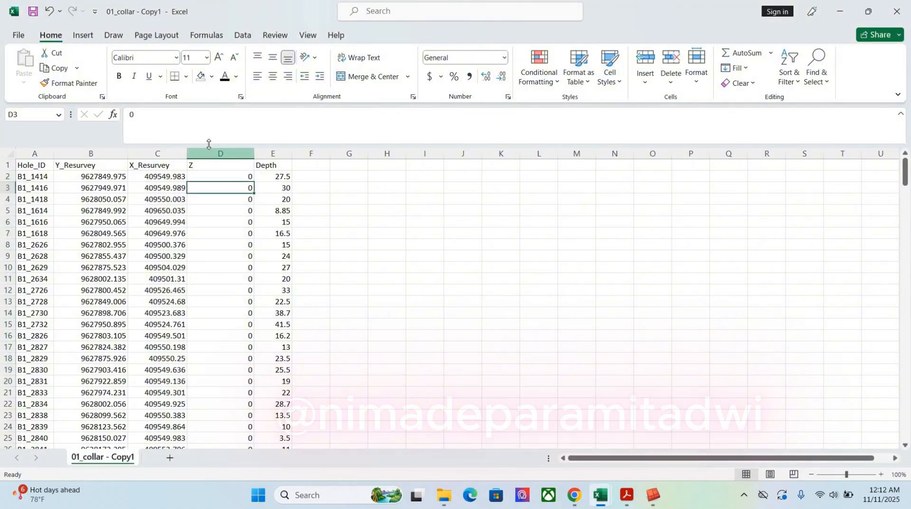
# Switch to Surpac, start importing data from one text file, and choose 01_collar - Copy1.csv as the source
pyautogui.click(653, 495)
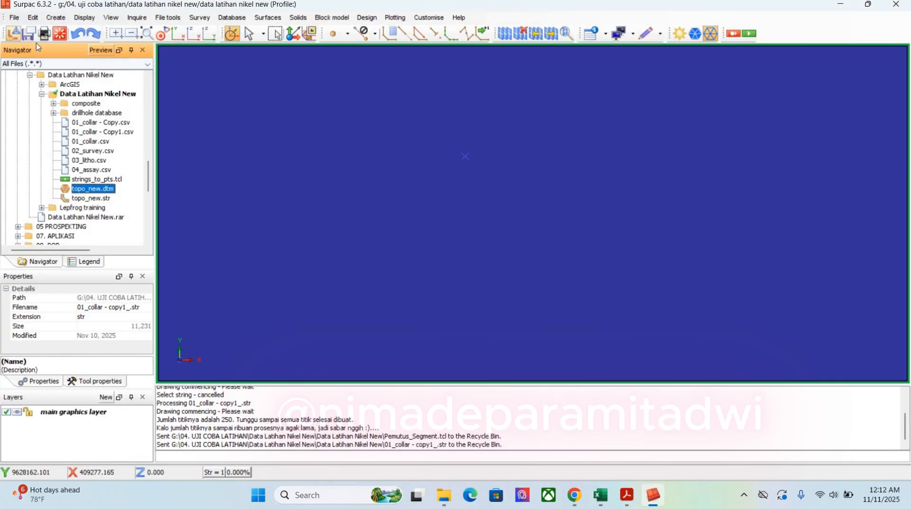
pyautogui.click(33, 17)
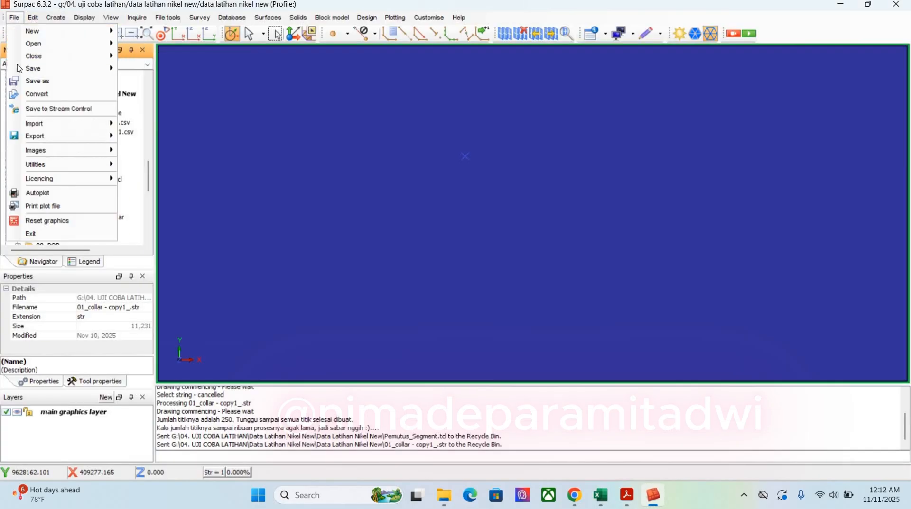
pyautogui.moveTo(52, 123)
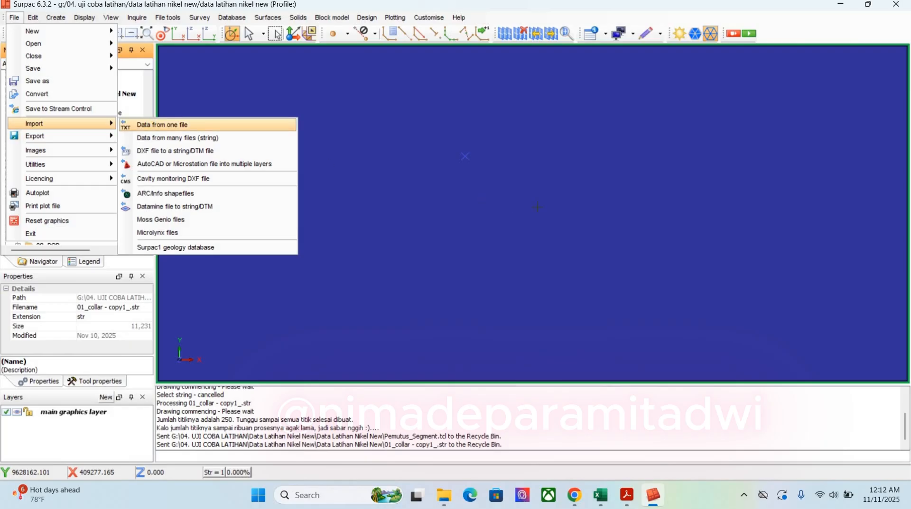
pyautogui.click(154, 125)
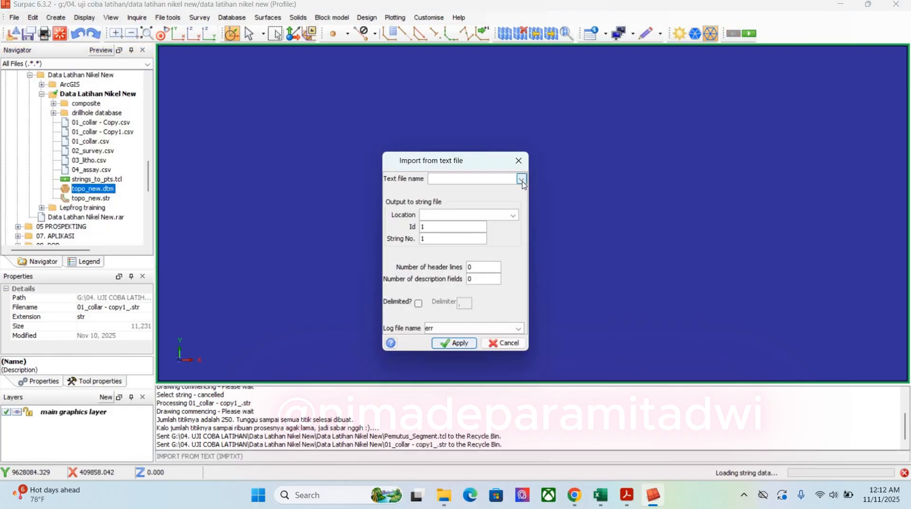
pyautogui.click(521, 180)
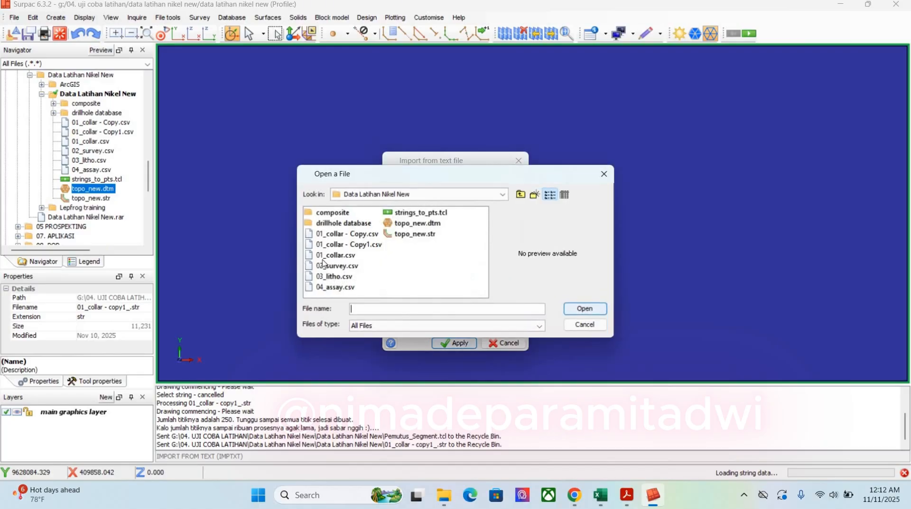
pyautogui.moveTo(455, 173); pyautogui.dragTo(699, 140)
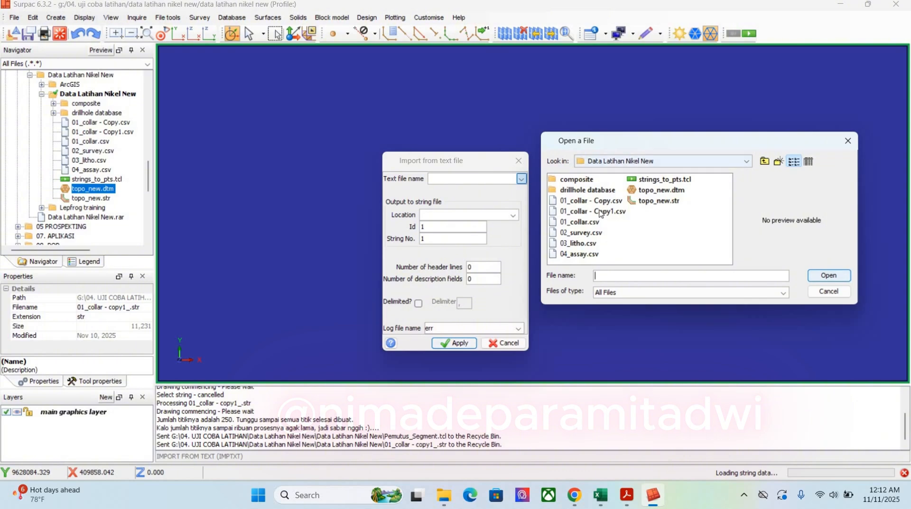
pyautogui.moveTo(600, 495)
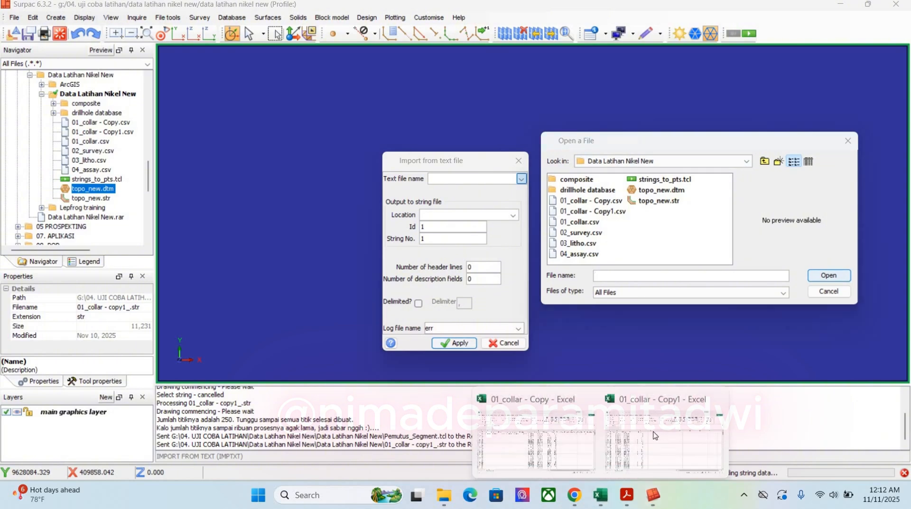
pyautogui.click(661, 429)
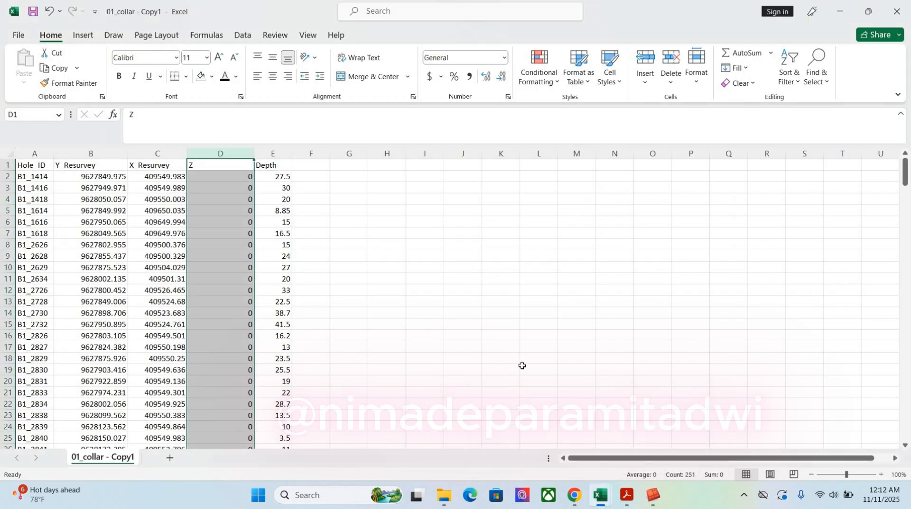
pyautogui.click(657, 497)
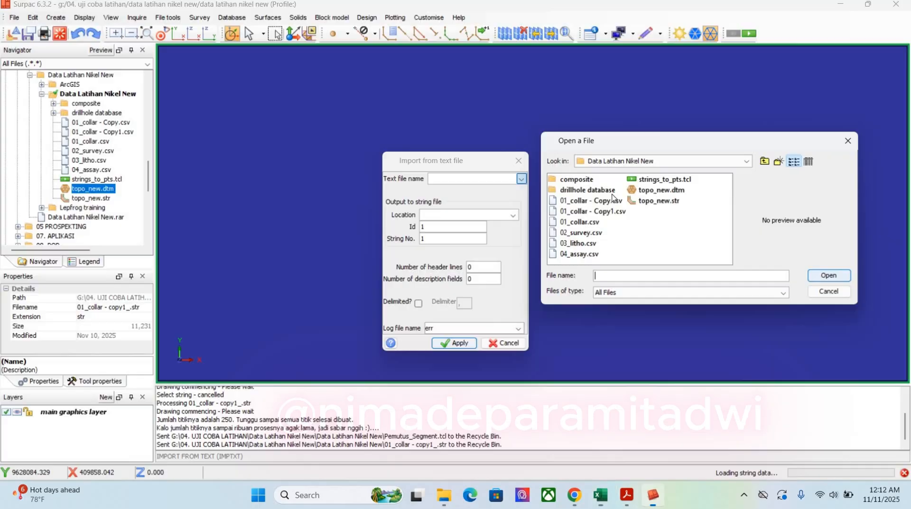
pyautogui.click(611, 213)
pyautogui.click(829, 276)
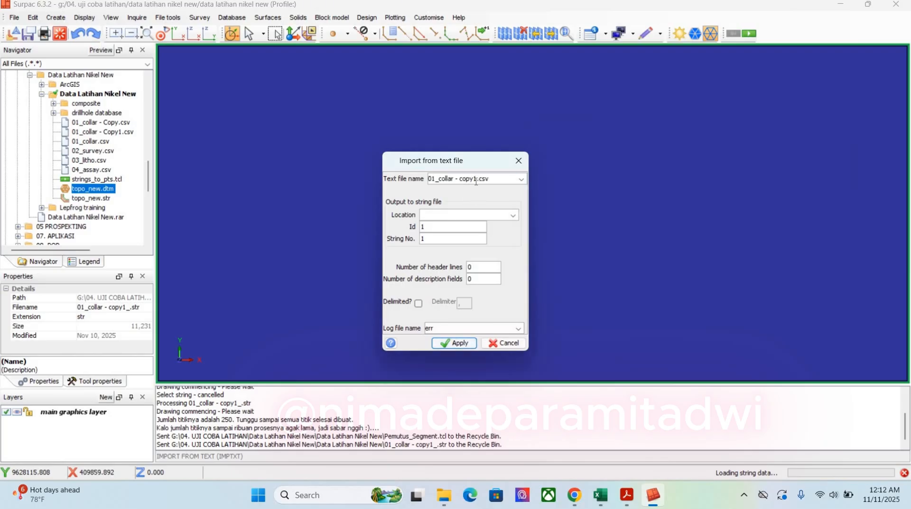
# Set the output location to 01_collar - copy1 with 1 header line, 1 description field and delimited input, and apply the import settings
pyautogui.moveTo(478, 180)
pyautogui.mouseDown()
pyautogui.moveTo(427, 179)
pyautogui.moveTo(477, 181)
pyautogui.mouseUp()
pyautogui.hotkey('ctrl', 'c')
pyautogui.click(441, 217)
pyautogui.hotkey('ctrl', 'v')
pyautogui.write('1')
pyautogui.press('Tab')
pyautogui.write('1')
pyautogui.click(418, 304)
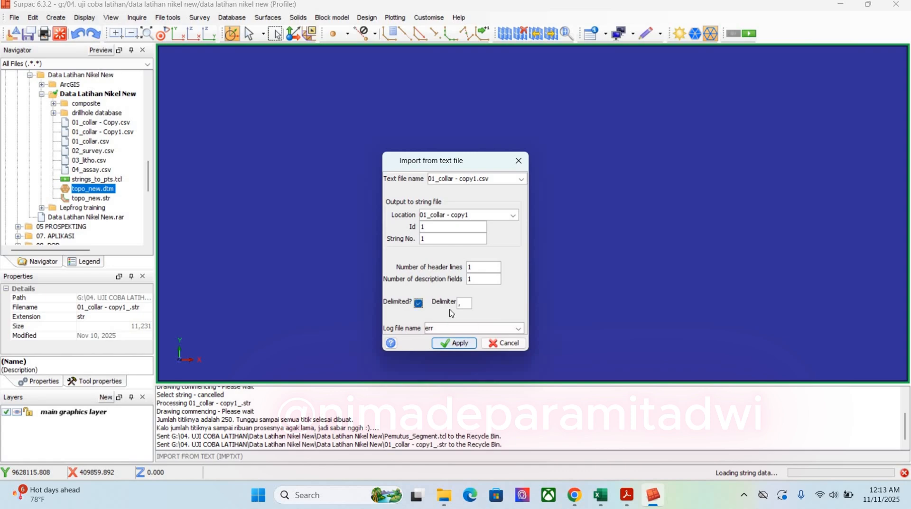
pyautogui.click(452, 343)
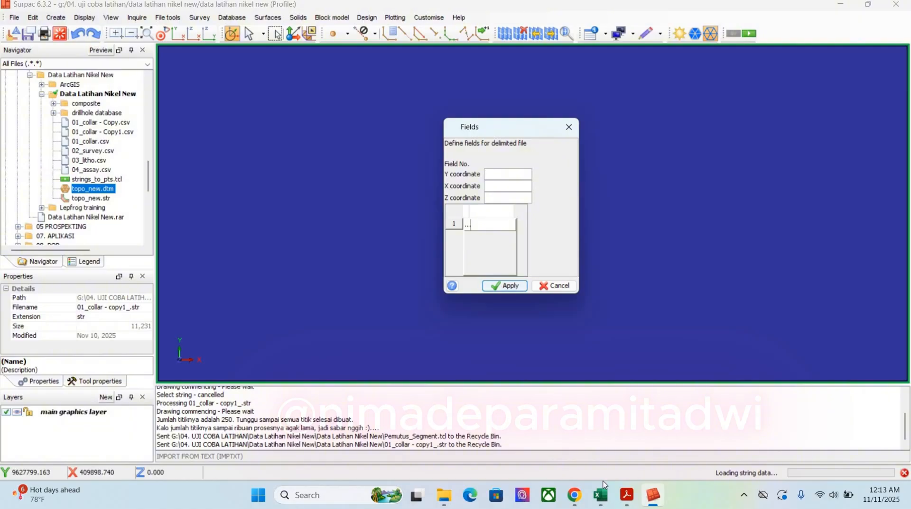
# Check the column order in 01_collar - Copy1, map Y to field 2, X to 3, Z to 4 and the description to 1, and run the import
pyautogui.moveTo(600, 495)
pyautogui.click(664, 431)
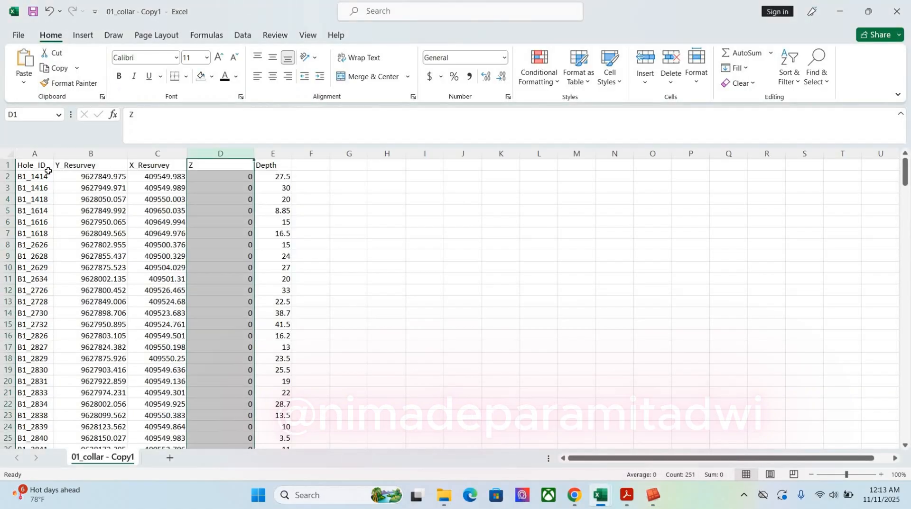
pyautogui.moveTo(37, 152); pyautogui.dragTo(91, 157)
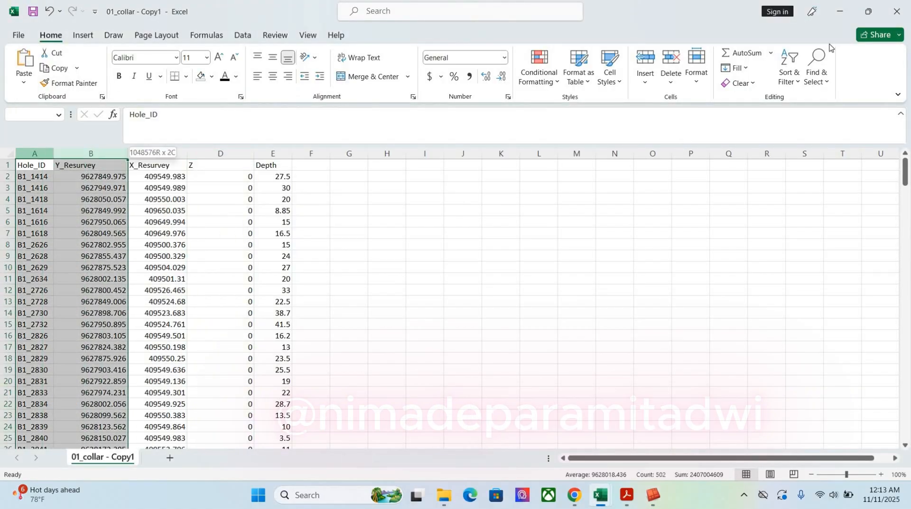
pyautogui.hotkey('alt', 'Tab')
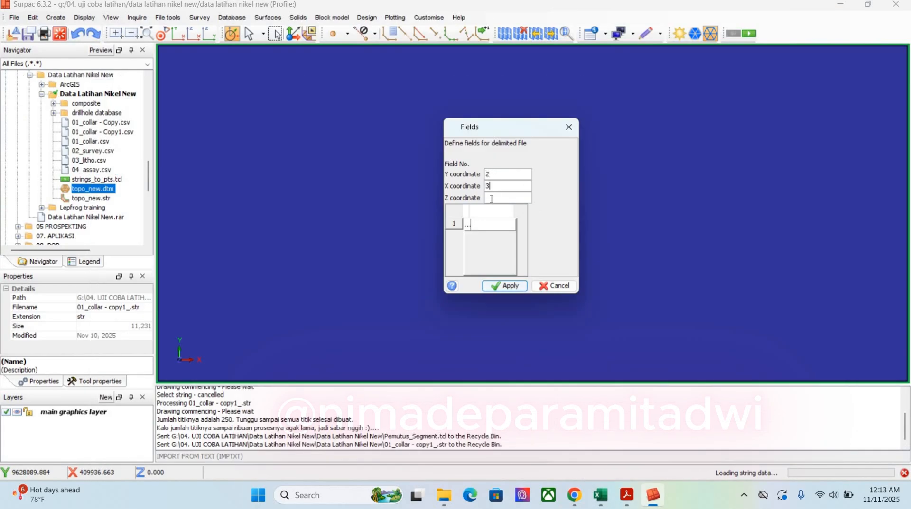
pyautogui.write('4')
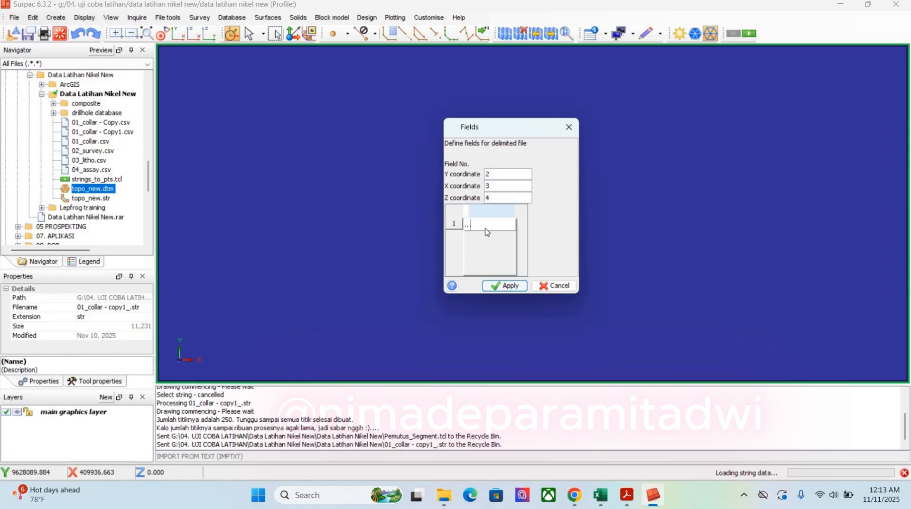
pyautogui.click(485, 227)
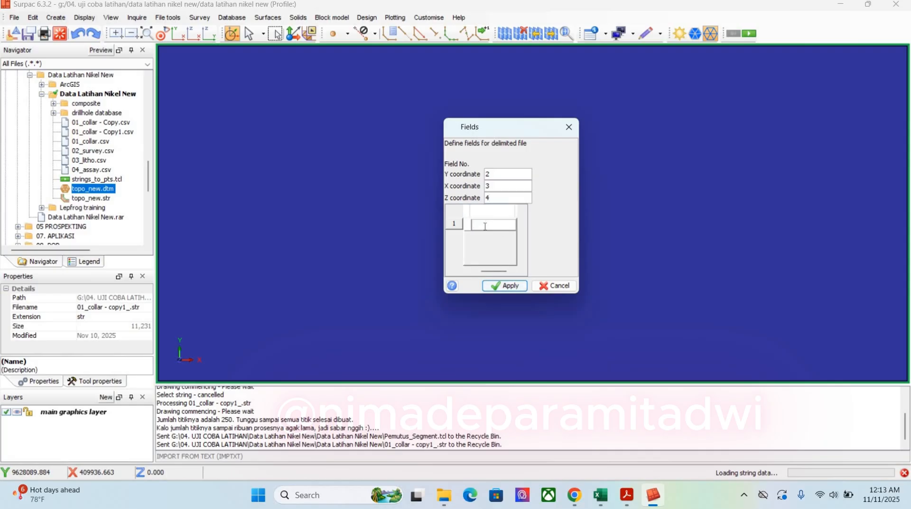
pyautogui.write('1')
pyautogui.click(505, 286)
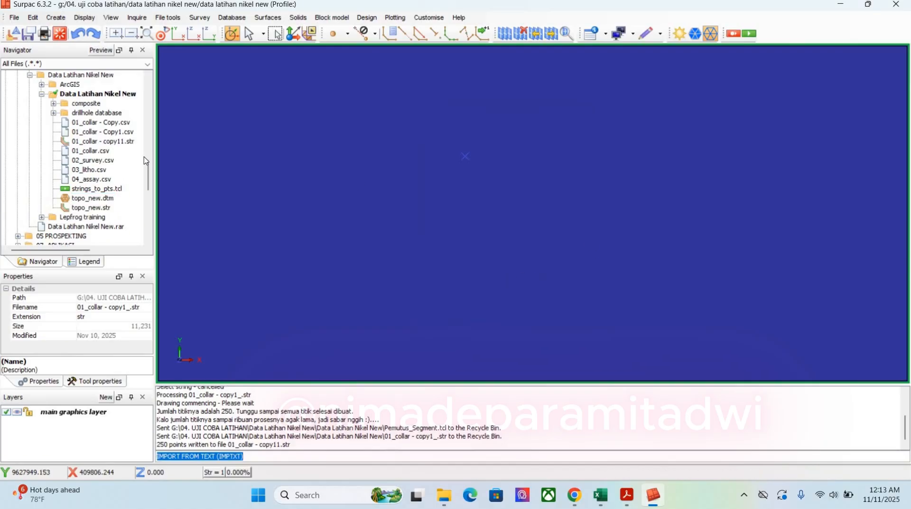
# Display 01_collar - copy11.str and topo_new.dtm together in the graphics view and compare their elevations from the side
pyautogui.click(99, 142)
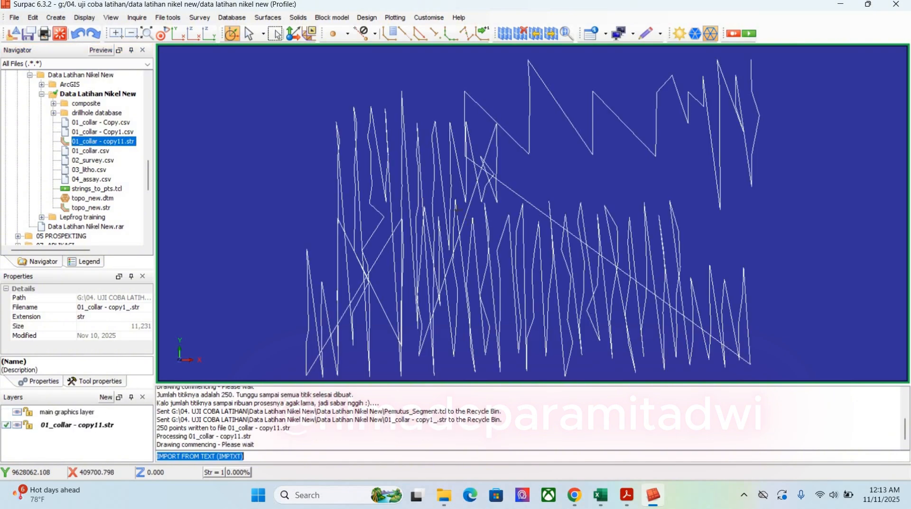
pyautogui.moveTo(471, 226); pyautogui.dragTo(469, 147)
pyautogui.click(80, 201)
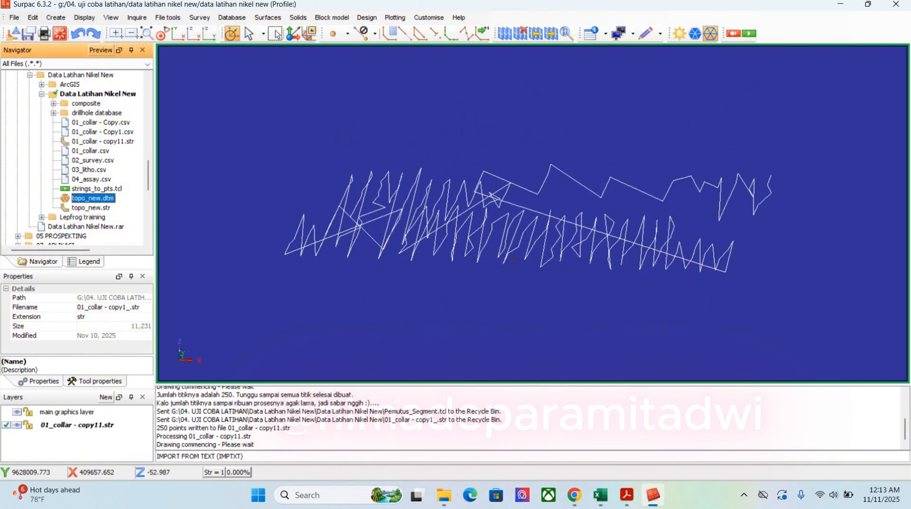
pyautogui.moveTo(480, 330)
pyautogui.mouseDown()
pyautogui.moveTo(478, 245)
pyautogui.moveTo(515, 211)
pyautogui.moveTo(535, 225)
pyautogui.mouseUp()
pyautogui.scroll(5, 479, 249)
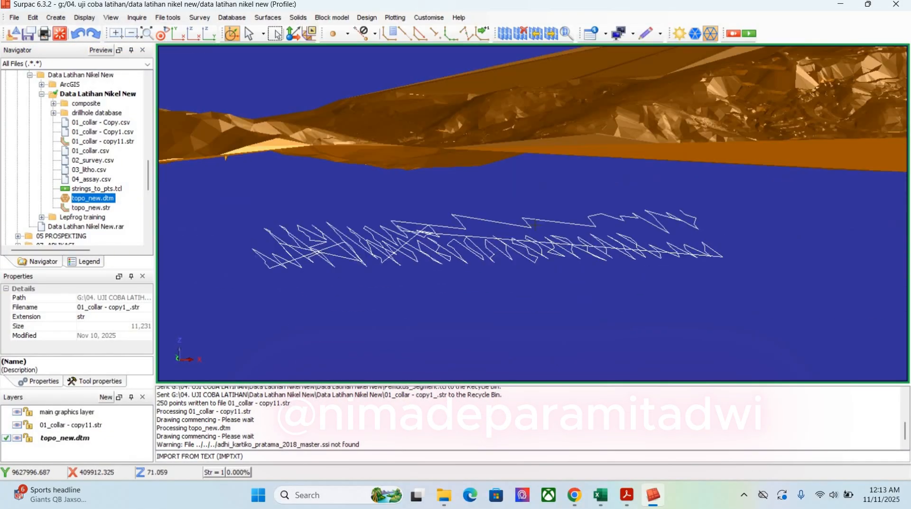
pyautogui.scroll(-5, 531, 226)
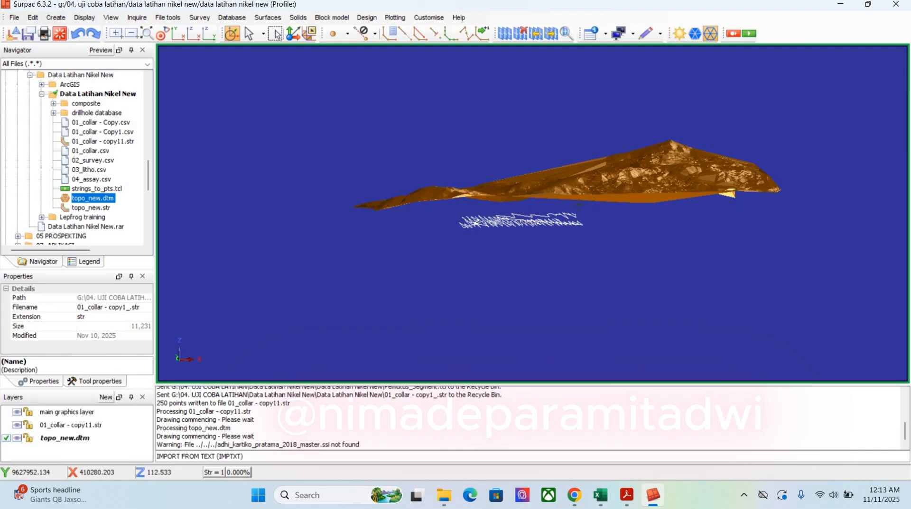
pyautogui.moveTo(569, 204); pyautogui.dragTo(561, 160)
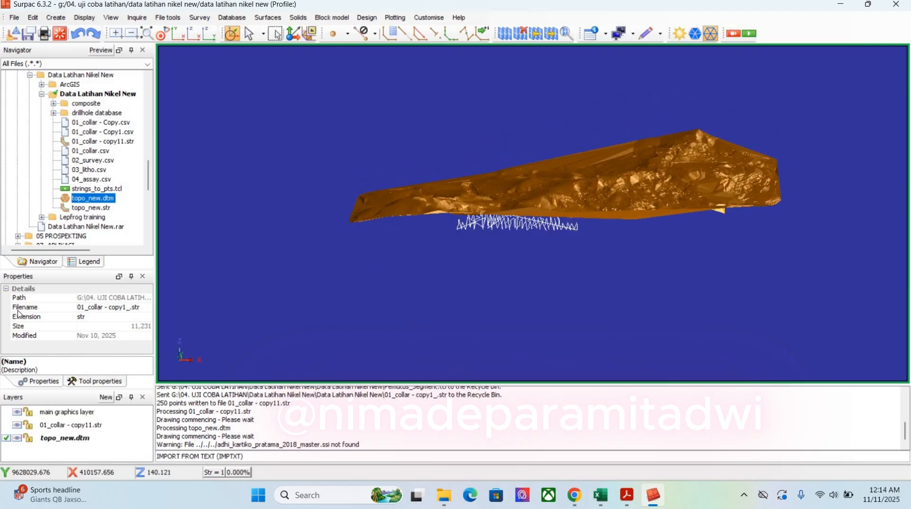
# Hide the topo_new.dtm layer and make 01_collar - copy11.str the active layer to inspect its connected segments
pyautogui.click(17, 439)
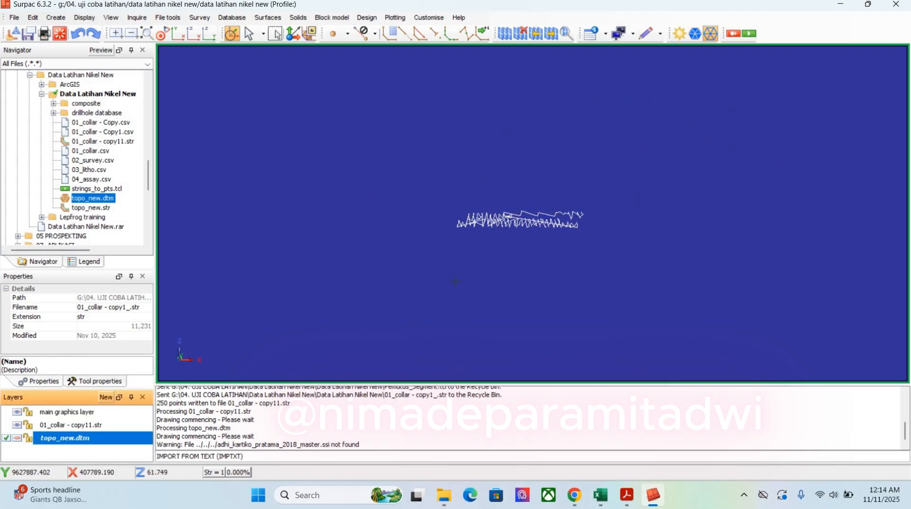
pyautogui.click(6, 426)
pyautogui.moveTo(516, 231); pyautogui.dragTo(517, 266)
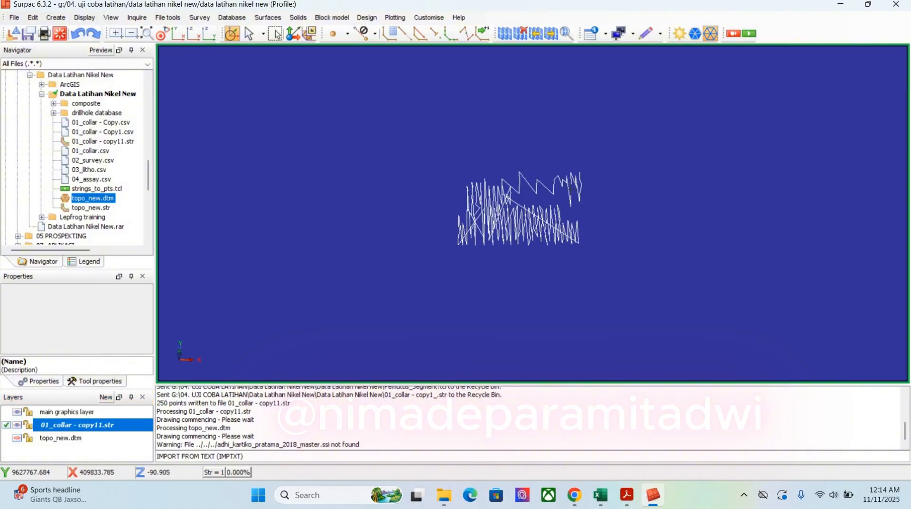
pyautogui.scroll(6, 570, 191)
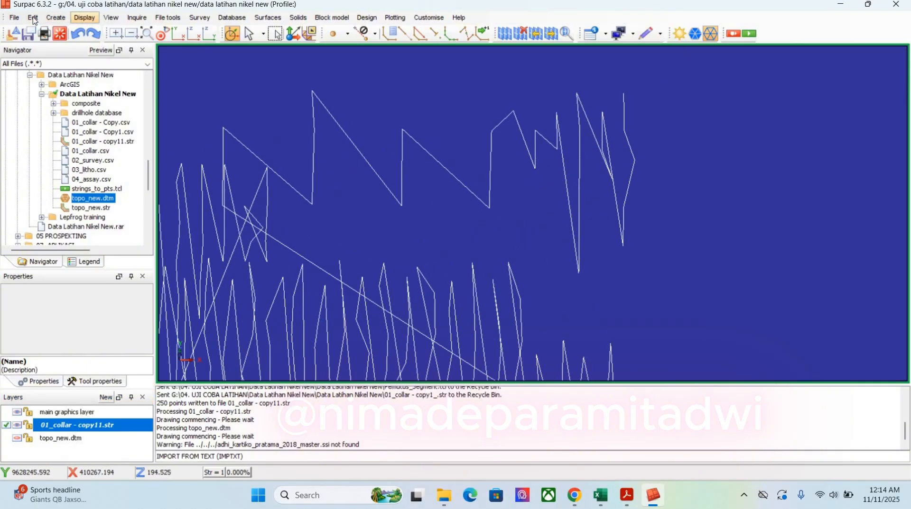
# Switch the workspace profile to base_menu to make the full set of editing tools available
pyautogui.rightClick(632, 20)
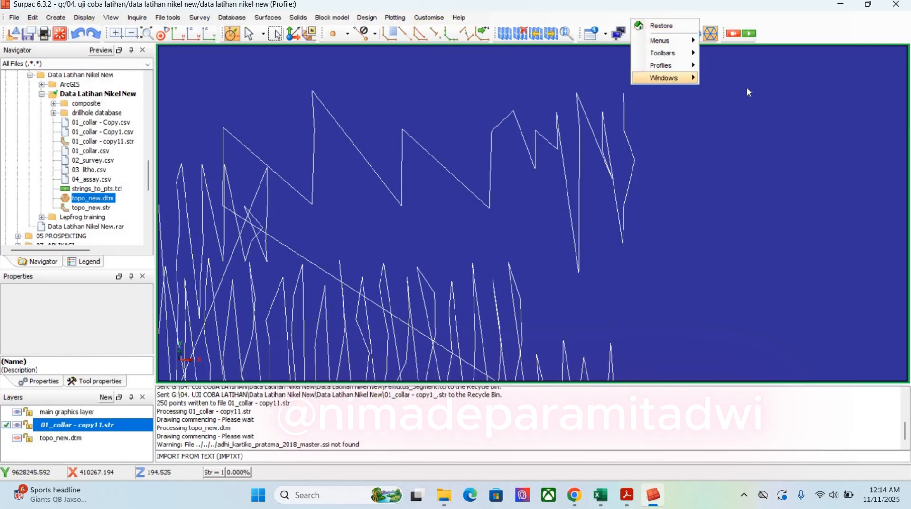
pyautogui.moveTo(666, 65)
pyautogui.click(736, 108)
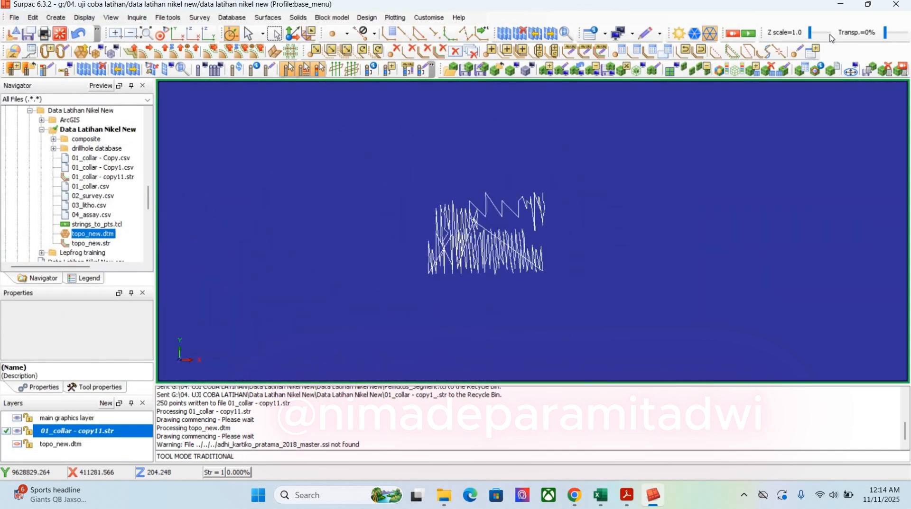
# Try to break the collar string manually by removing individual connecting segments around the northeastern collars
pyautogui.click(778, 50)
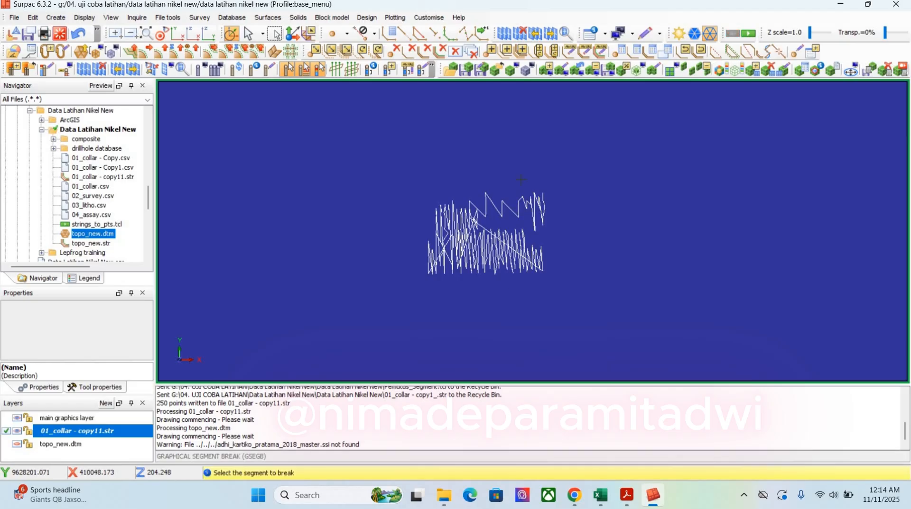
pyautogui.scroll(3, 519, 149)
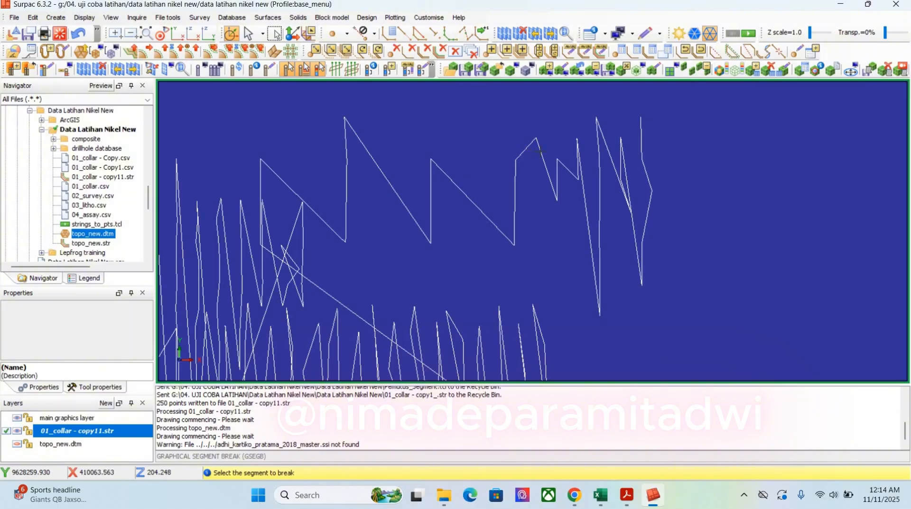
pyautogui.click(527, 149)
pyautogui.click(544, 163)
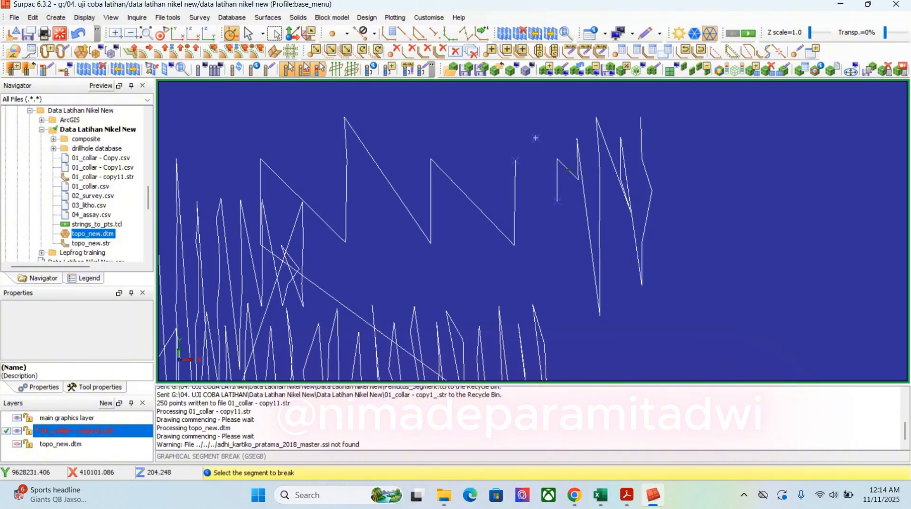
pyautogui.click(557, 183)
pyautogui.click(569, 171)
pyautogui.click(580, 166)
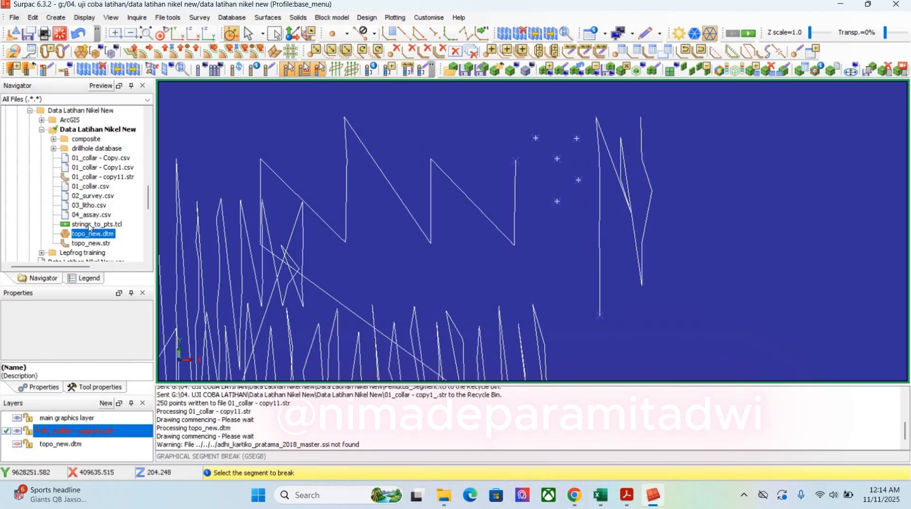
pyautogui.click(133, 226)
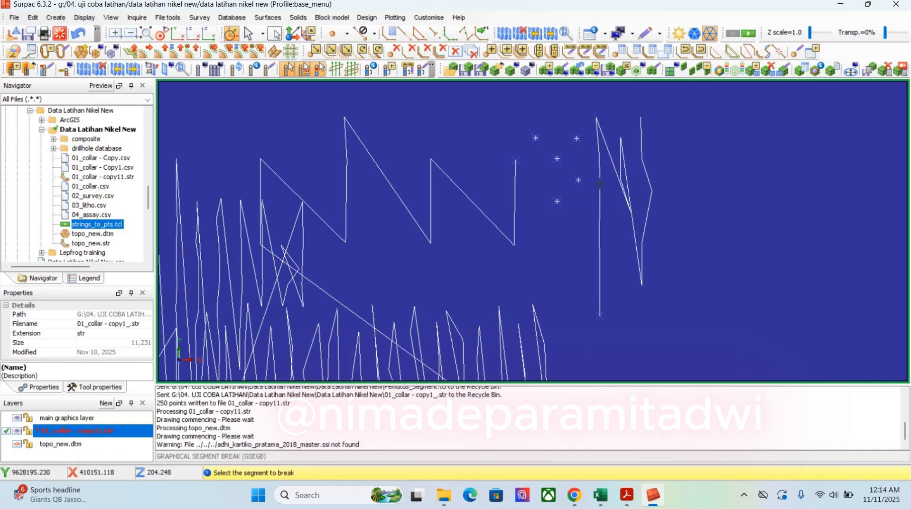
pyautogui.click(600, 222)
pyautogui.click(600, 183)
pyautogui.click(597, 139)
pyautogui.click(602, 134)
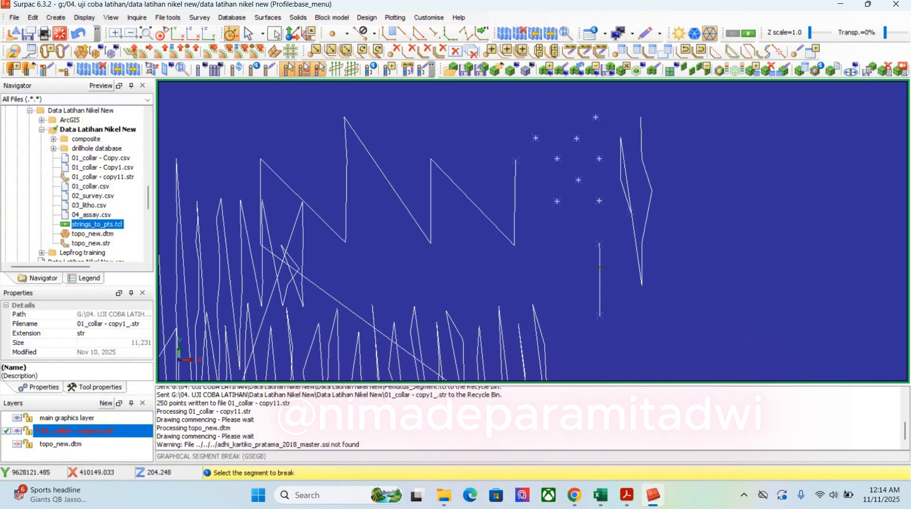
pyautogui.click(599, 268)
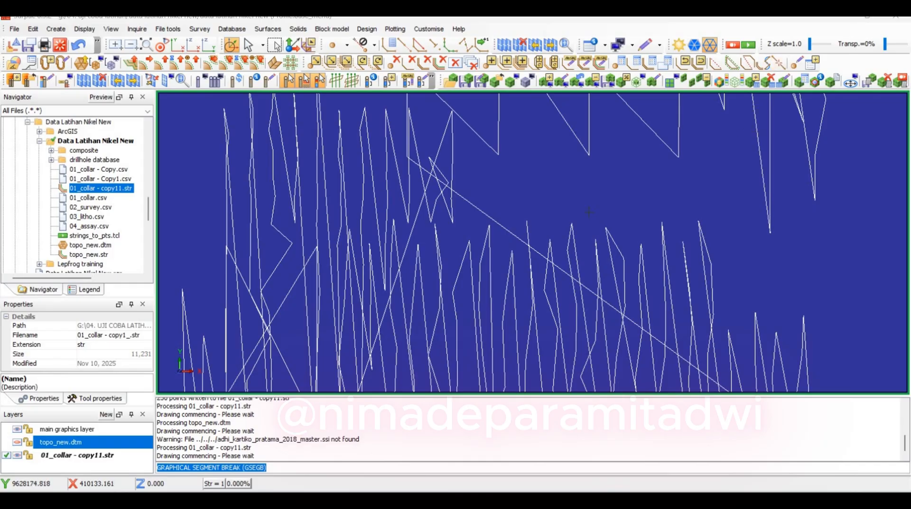
# Run strings_to_pts.tcl with the Segment option on the collar string to break it into separate points
pyautogui.scroll(-3, 583, 213)
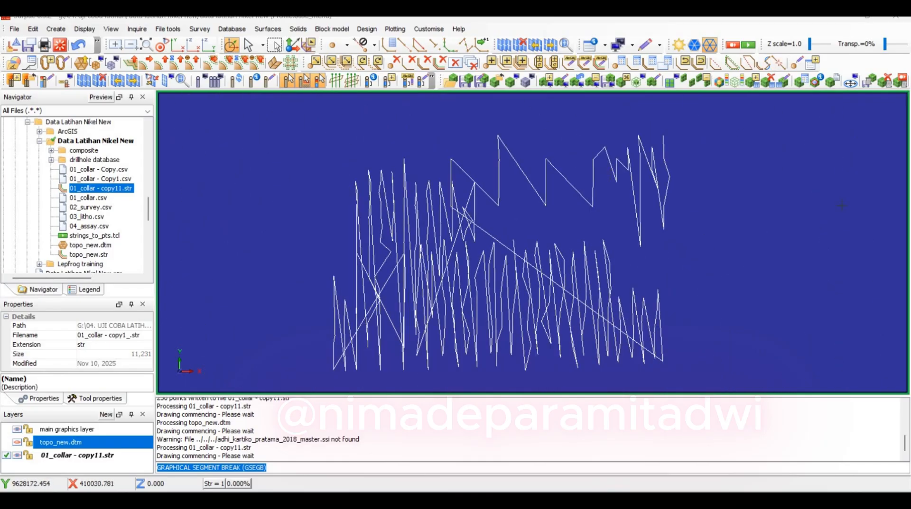
pyautogui.scroll(5, 704, 174)
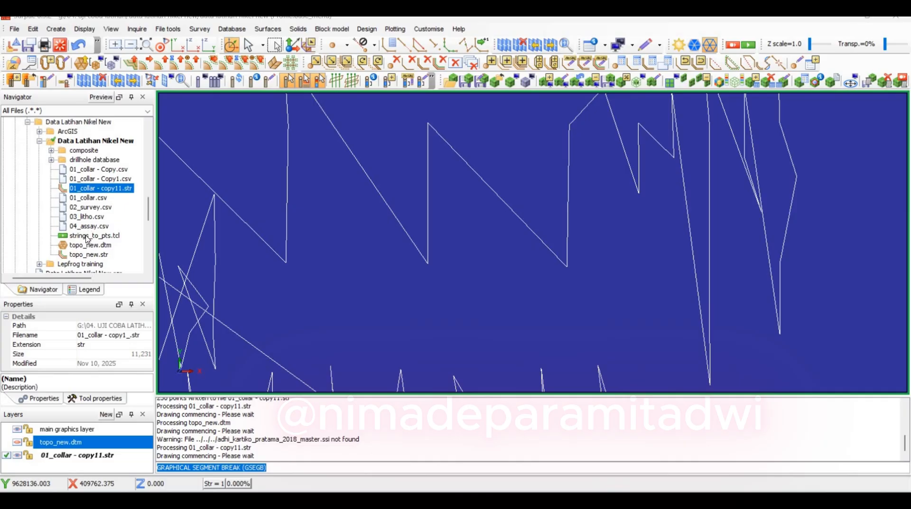
pyautogui.moveTo(87, 237); pyautogui.dragTo(476, 233)
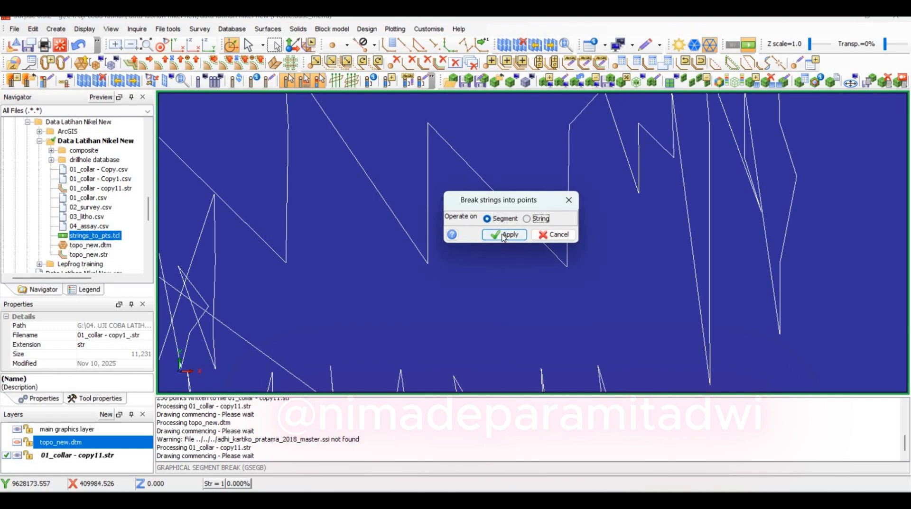
pyautogui.click(500, 233)
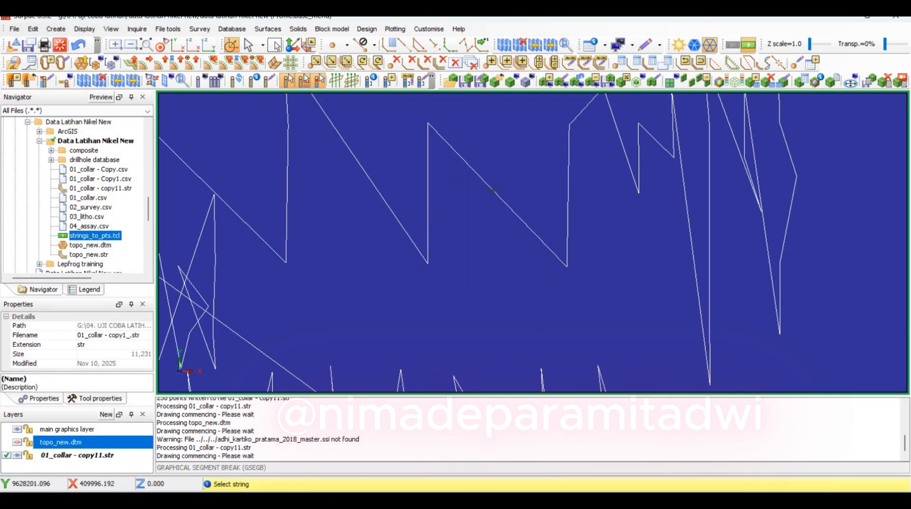
pyautogui.click(492, 191)
pyautogui.moveTo(492, 191); pyautogui.dragTo(496, 327, button='right')
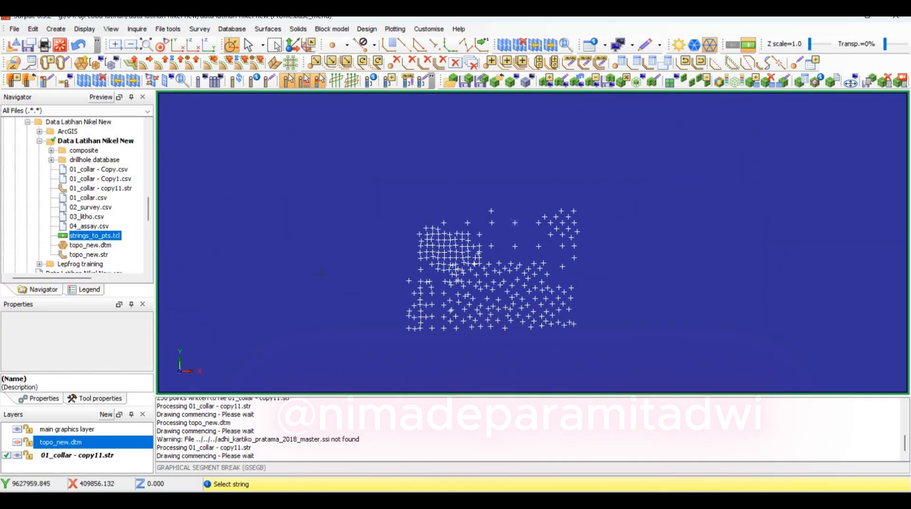
pyautogui.scroll(3, 496, 327)
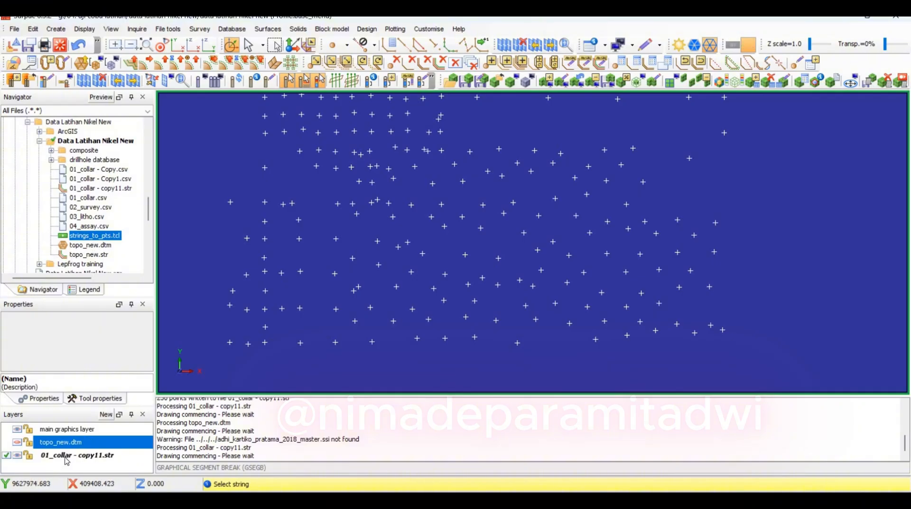
# Save the 01_collar - copy11.str layer as a text-format Surpac string file named 01_collar_-_copy11
pyautogui.click(47, 458)
pyautogui.rightClick(48, 458)
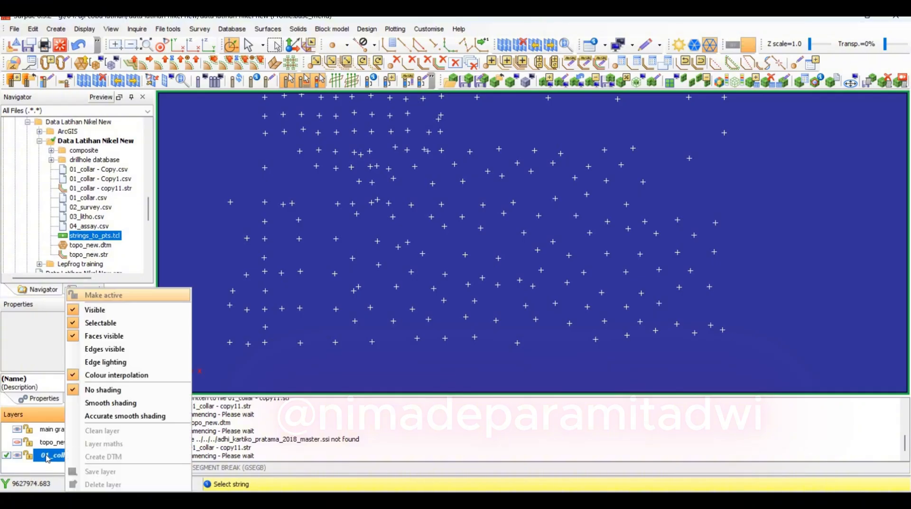
pyautogui.click(205, 479)
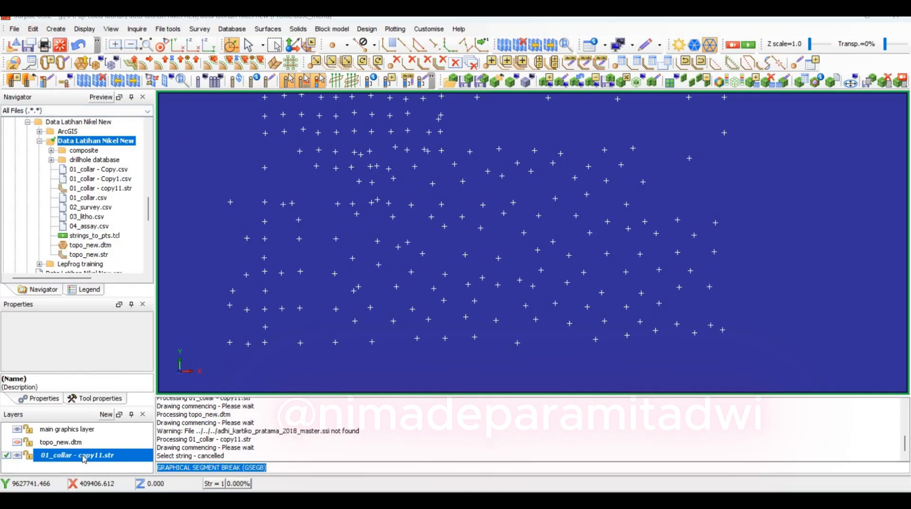
pyautogui.rightClick(82, 456)
pyautogui.click(106, 473)
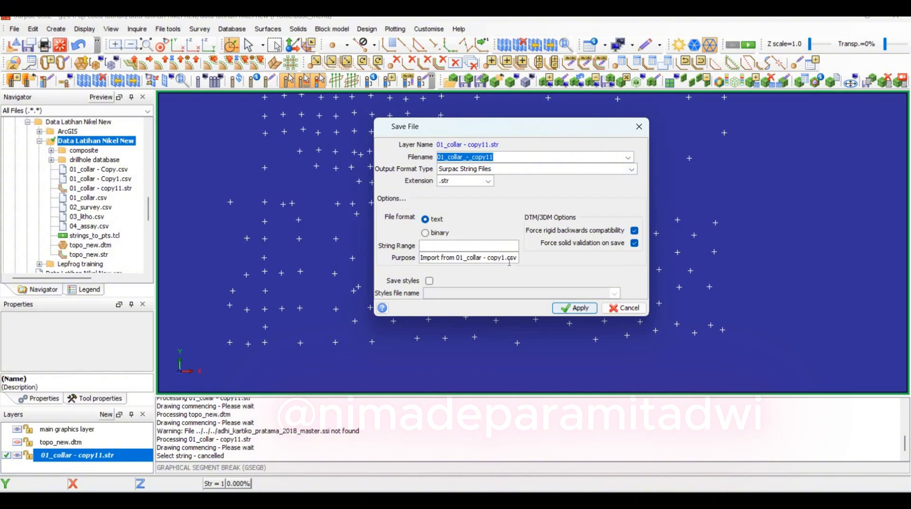
pyautogui.click(504, 155)
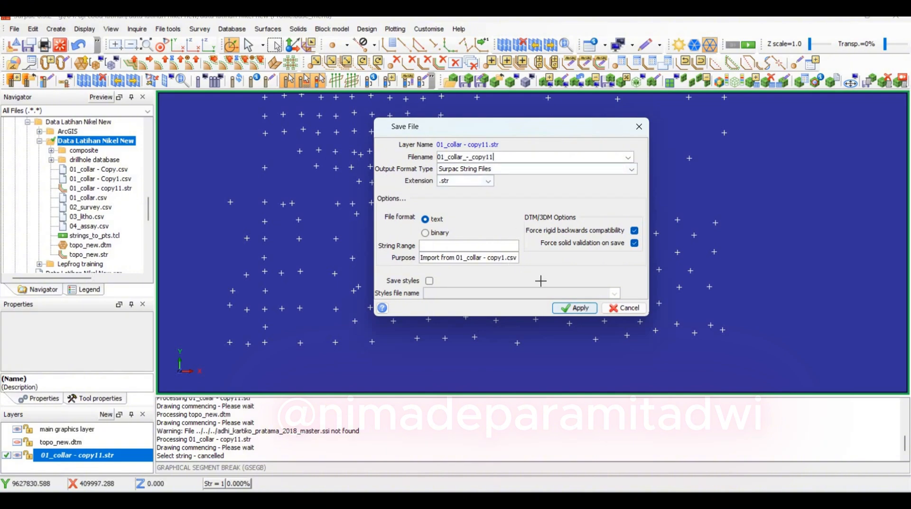
pyautogui.click(575, 308)
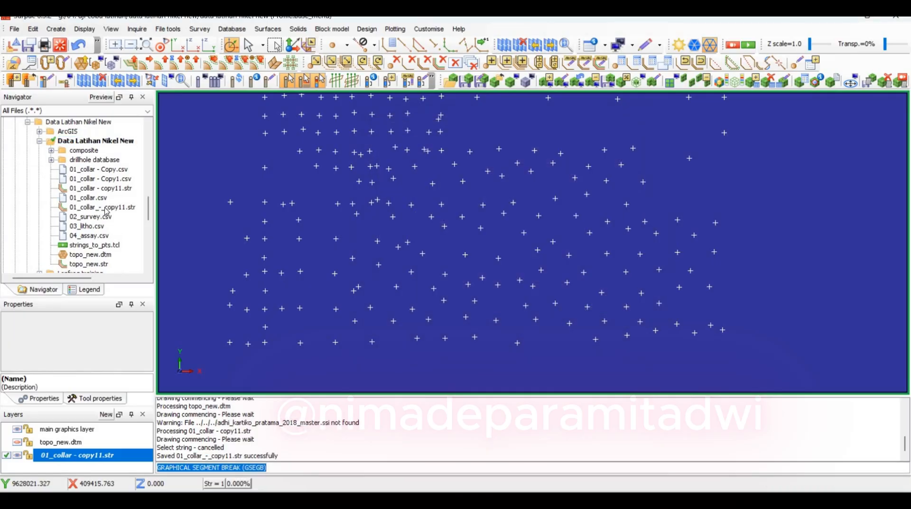
# Rename the saved point file 01_collar_-_copy11.str as 01_collar_point.str
pyautogui.click(105, 210)
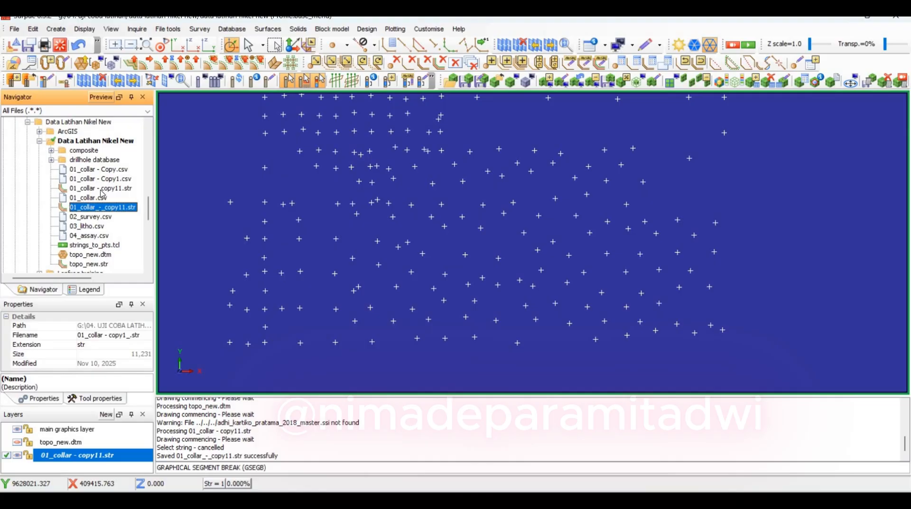
pyautogui.click(102, 190)
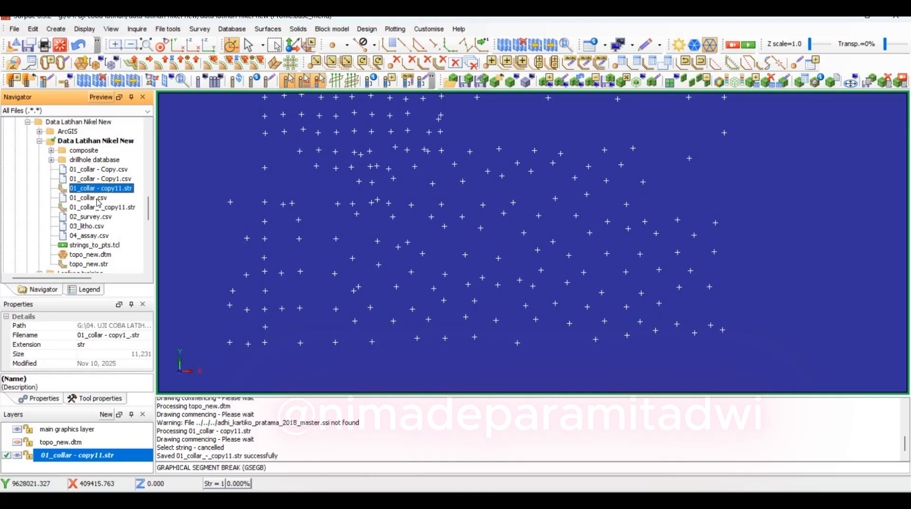
pyautogui.click(107, 210)
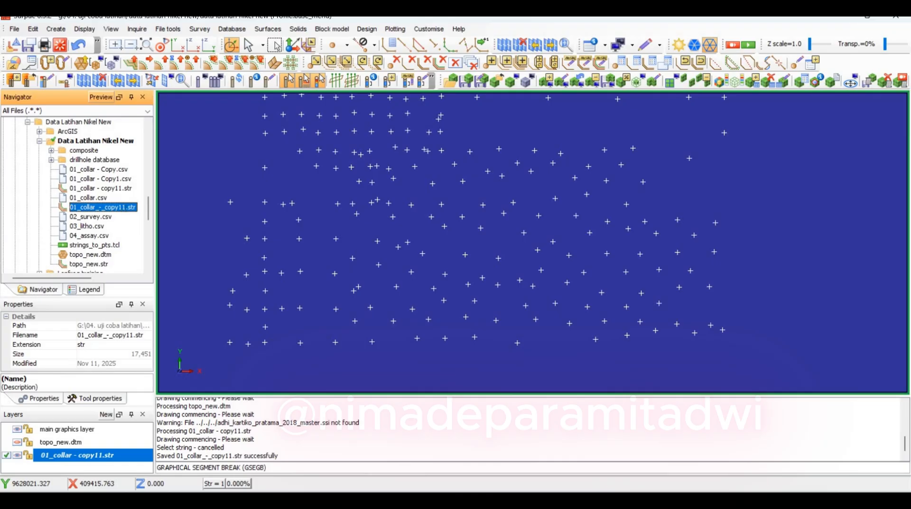
pyautogui.click(92, 208)
pyautogui.moveTo(128, 207); pyautogui.dragTo(96, 215)
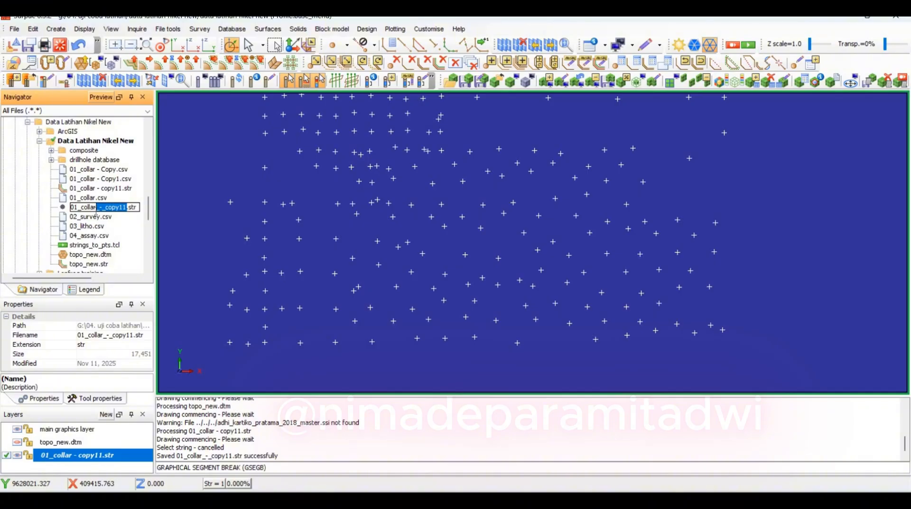
pyautogui.press('BackSpace')
pyautogui.write('point')
pyautogui.press('Return')
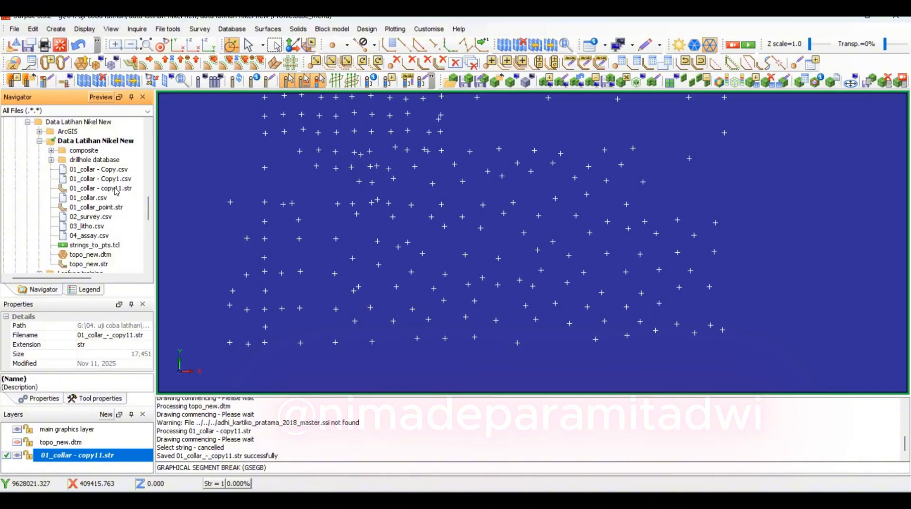
# Open 01_collar - copy11.str to check its connected lines and rename the file as 01_collar_line.str
pyautogui.doubleClick(119, 190)
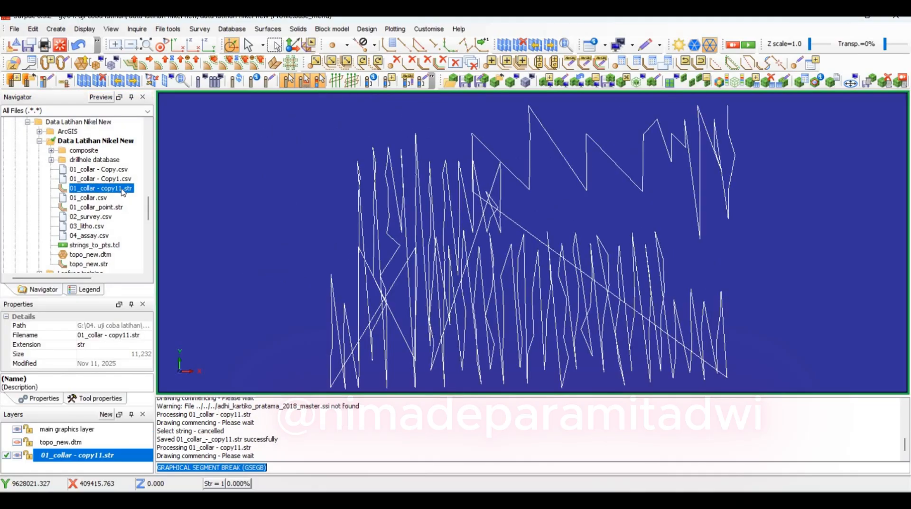
pyautogui.click(122, 189)
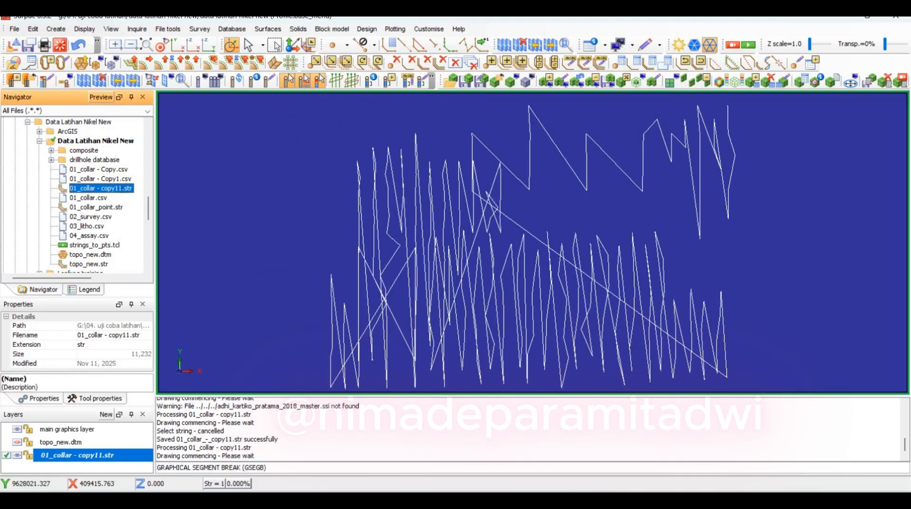
pyautogui.press('F2')
pyautogui.moveTo(123, 189); pyautogui.dragTo(97, 188)
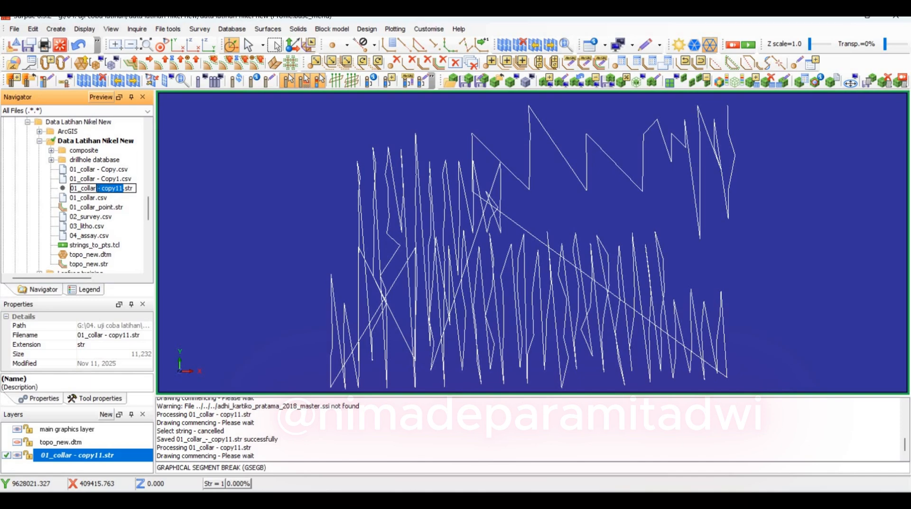
pyautogui.press('BackSpace')
pyautogui.write('_line')
pyautogui.press('Return')
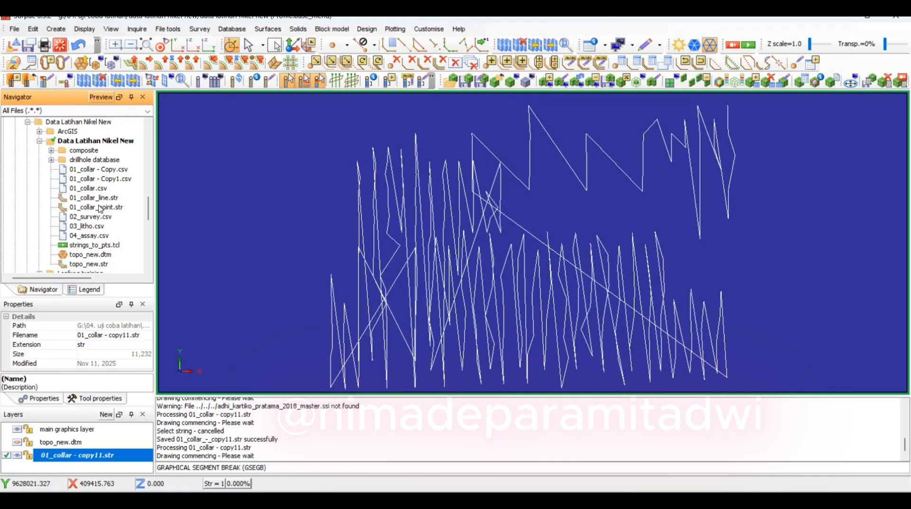
# Display 01_collar_point.str in the graphics view and delete the 01_collar - copy11.str layer
pyautogui.click(99, 207)
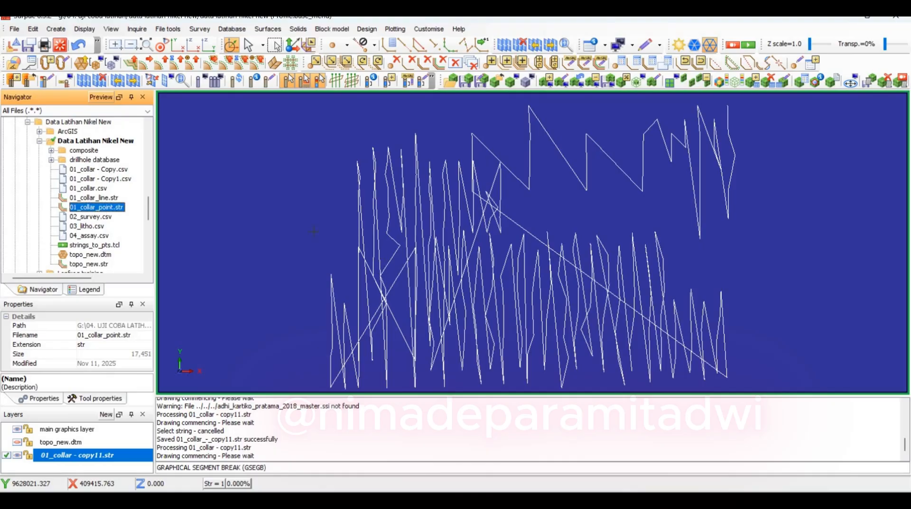
pyautogui.click(80, 455)
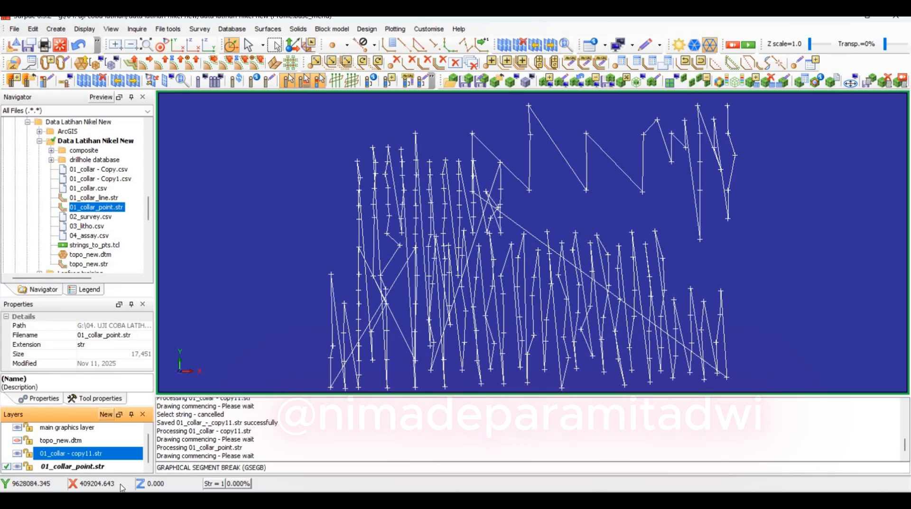
pyautogui.rightClick(76, 454)
pyautogui.click(94, 484)
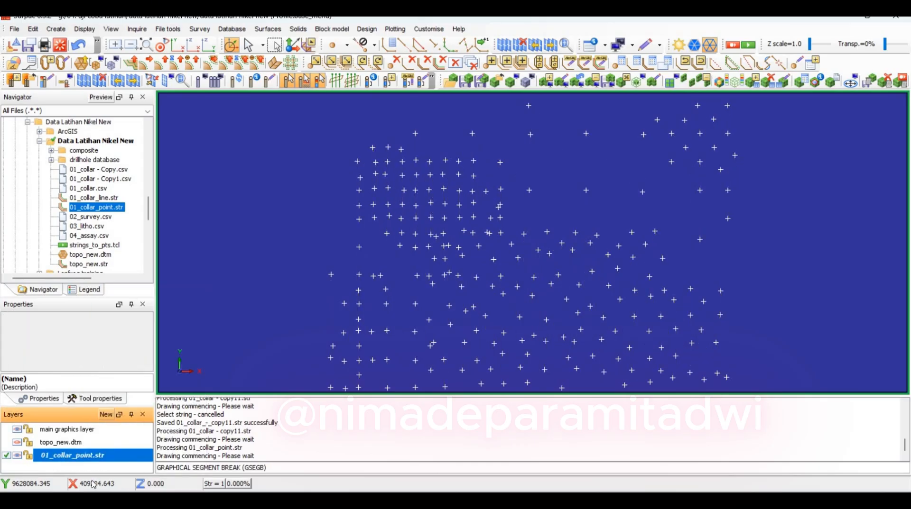
# Reload the 01_collar_point.str layer and hide it, with topo_new.dtm shown as the active layer
pyautogui.rightClick(62, 455)
pyautogui.click(85, 485)
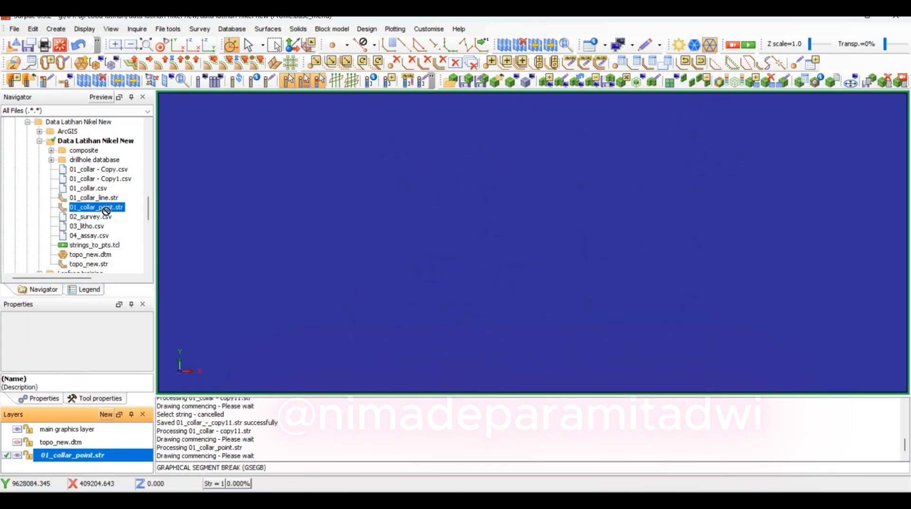
pyautogui.click(7, 443)
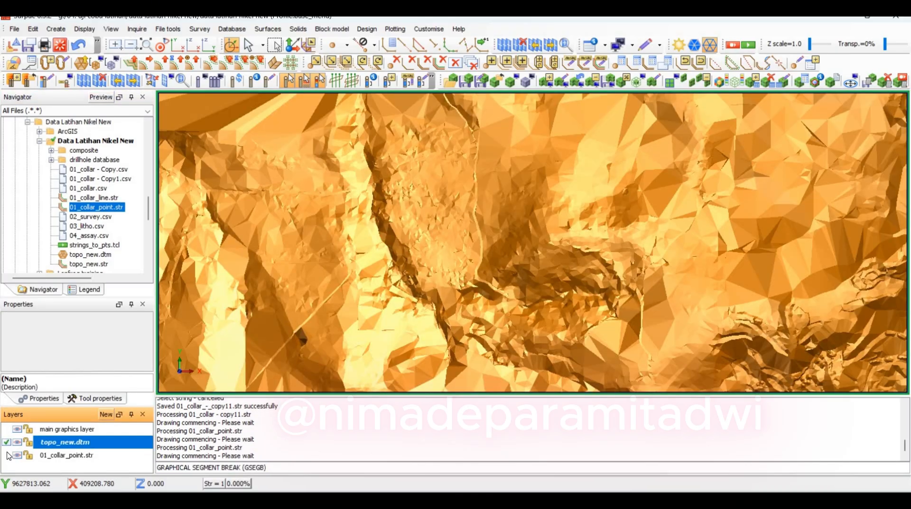
pyautogui.click(8, 456)
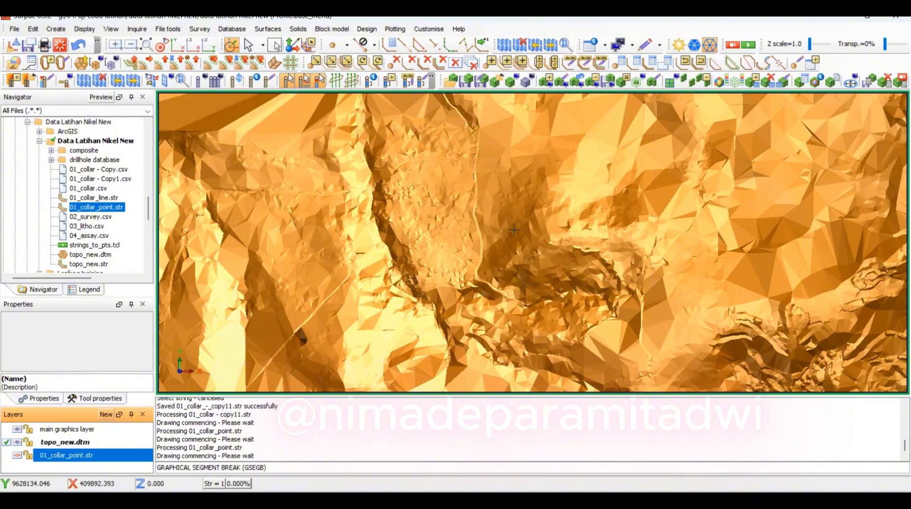
# Show the 01_collar_point.str layer with the topography in side view and make it the active layer
pyautogui.moveTo(521, 266); pyautogui.dragTo(514, 217)
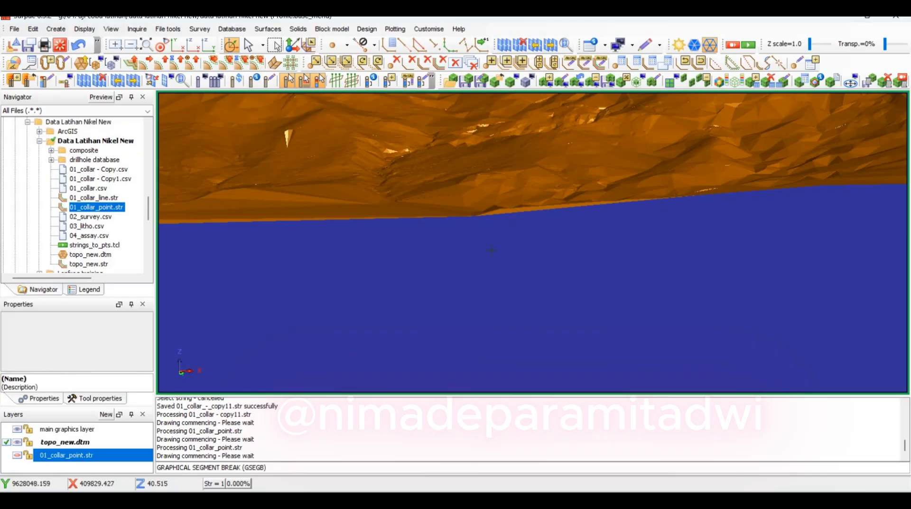
pyautogui.scroll(-5, 512, 218)
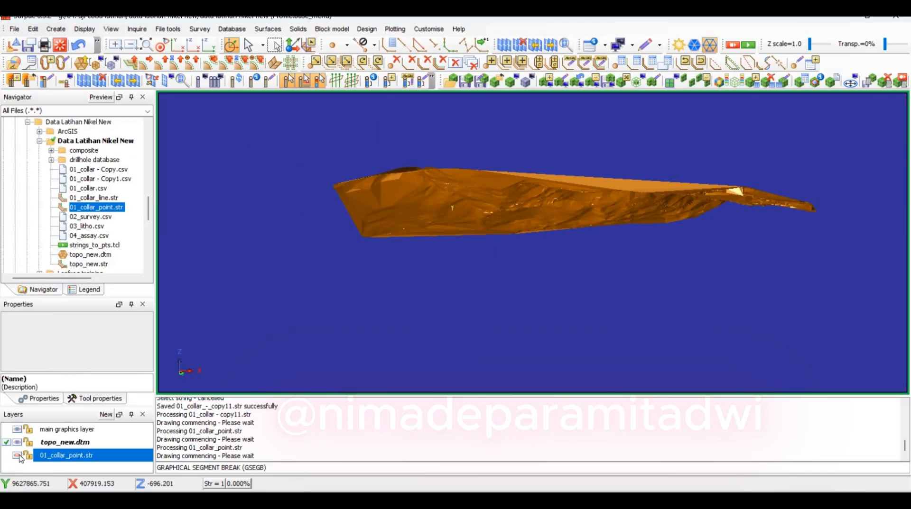
pyautogui.click(13, 455)
pyautogui.click(7, 456)
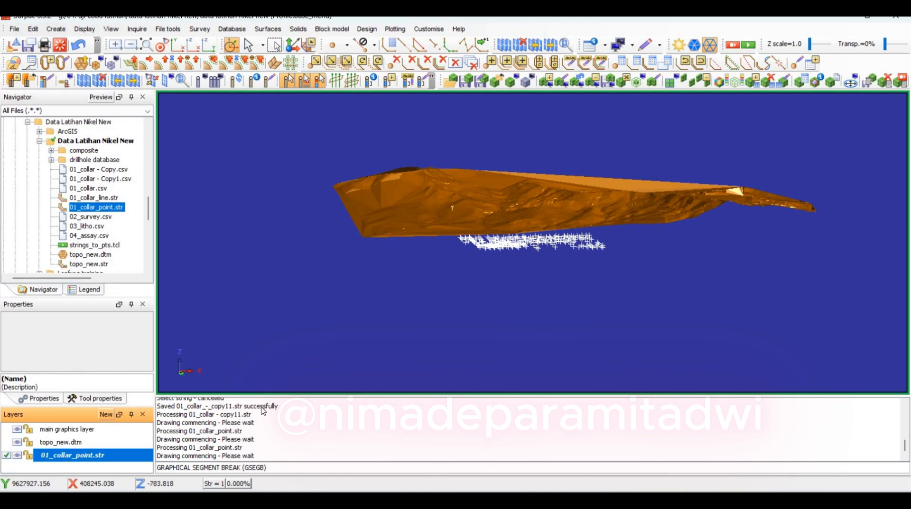
pyautogui.scroll(3, 552, 242)
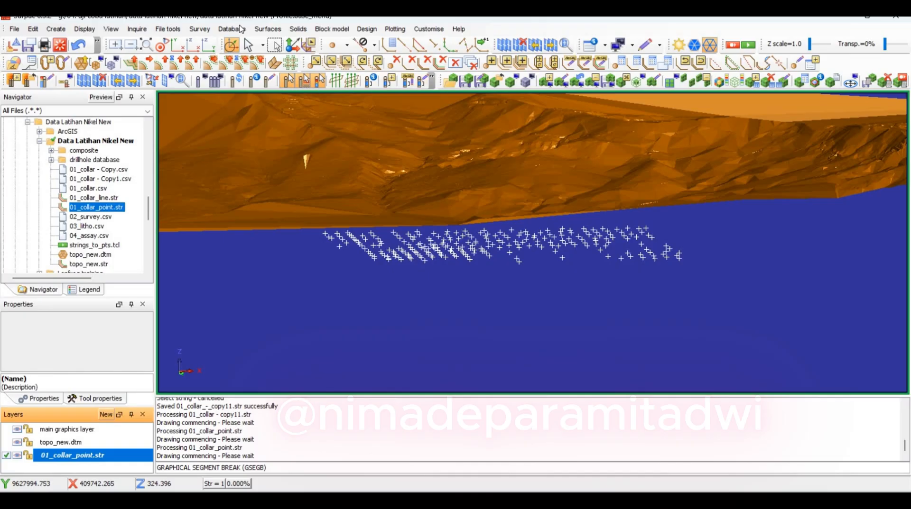
# Drape the collar point string over the topo_new.dtm layer, using object 1, trisolation 1 and interpolation of new points
pyautogui.click(240, 29)
pyautogui.moveTo(275, 32)
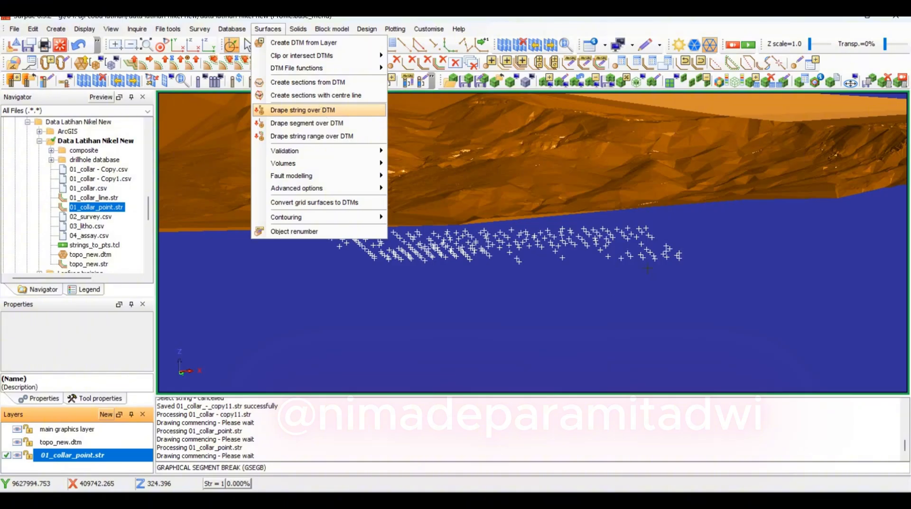
pyautogui.press('Return')
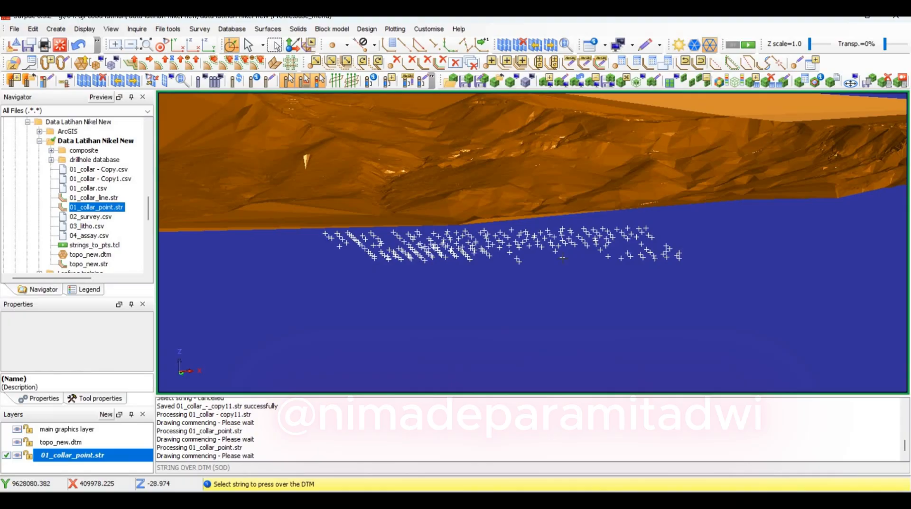
pyautogui.click(589, 230)
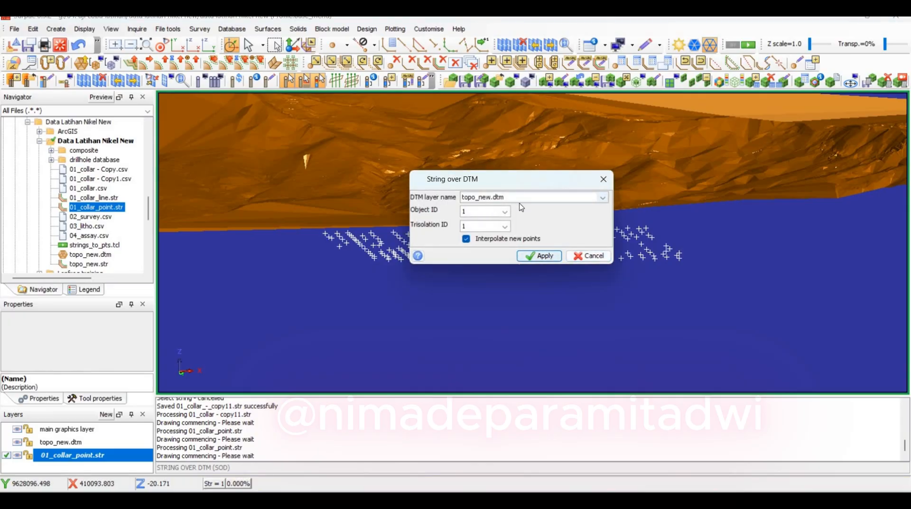
pyautogui.click(602, 198)
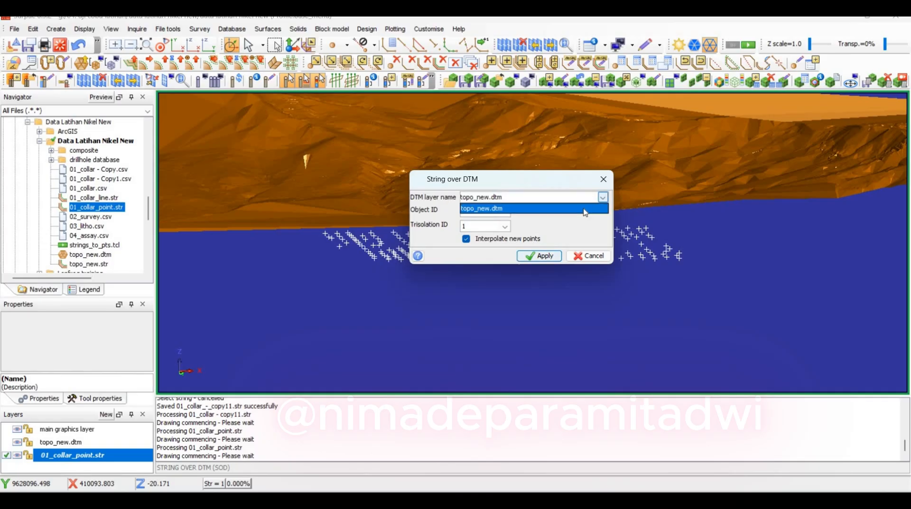
pyautogui.click(537, 256)
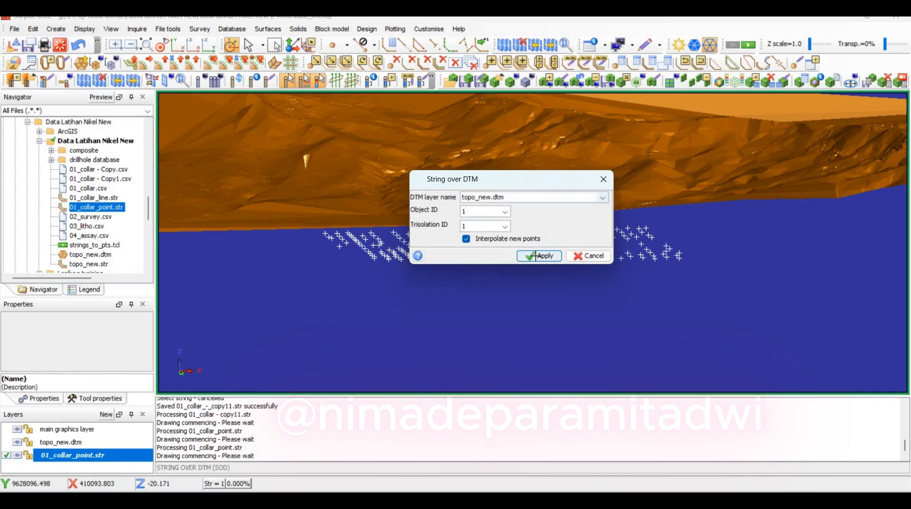
pyautogui.click(537, 256)
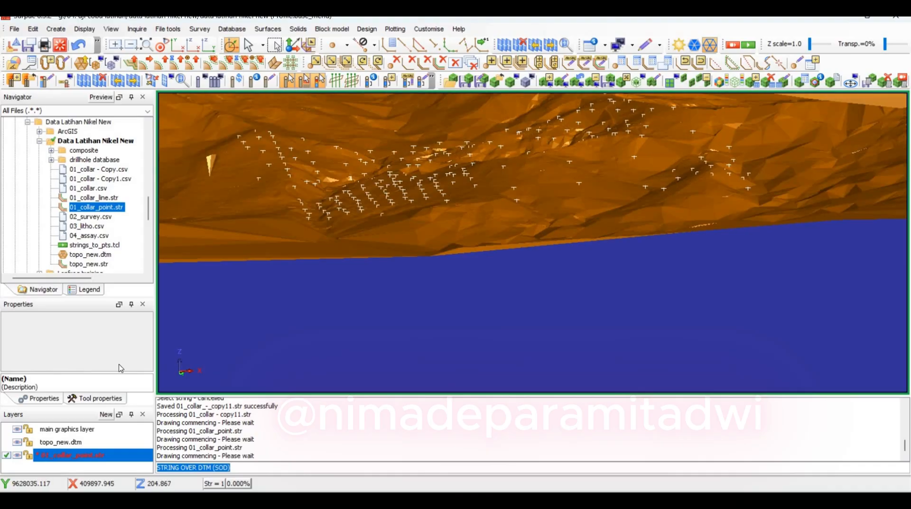
# Save the draped collar layer as the text string file 01_collar_point.str, overwriting the existing file
pyautogui.rightClick(104, 469)
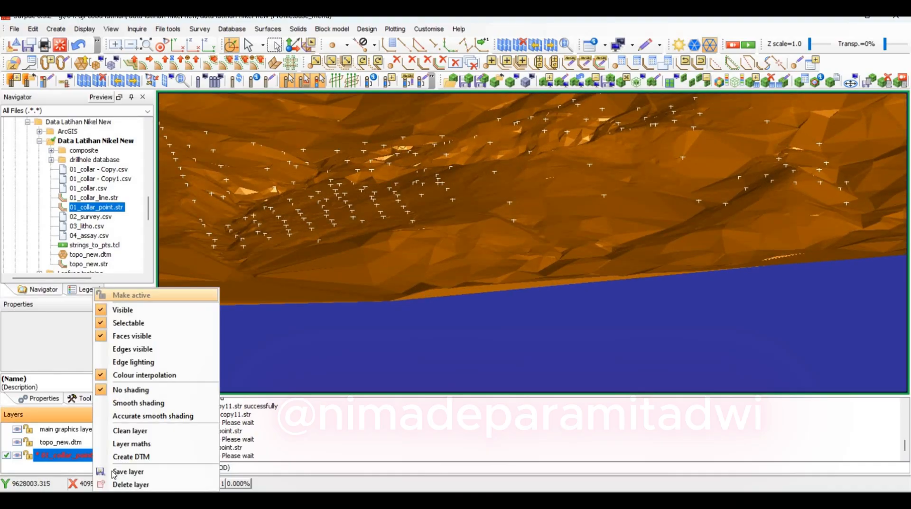
pyautogui.press('Return')
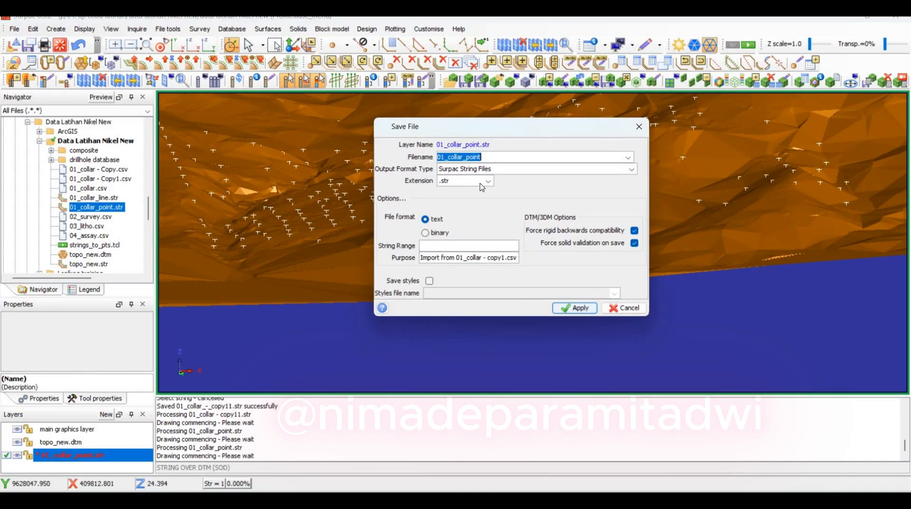
pyautogui.click(573, 307)
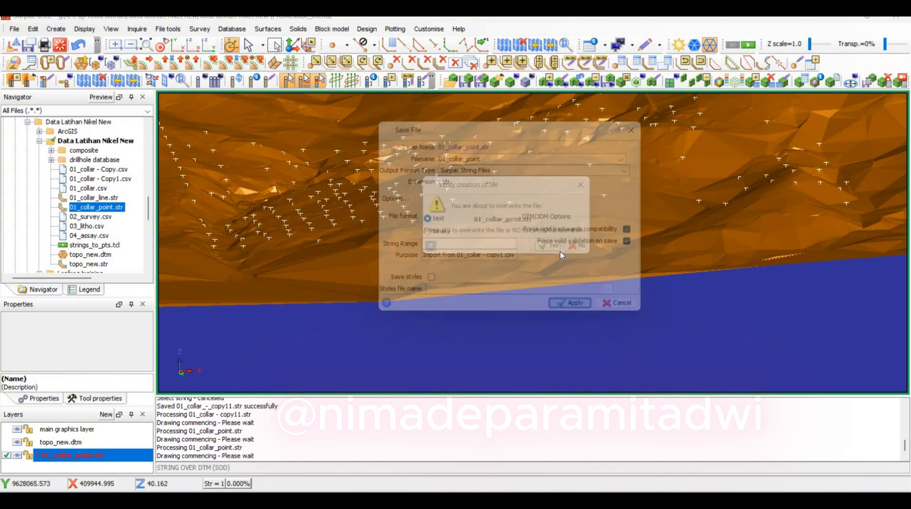
pyautogui.click(557, 251)
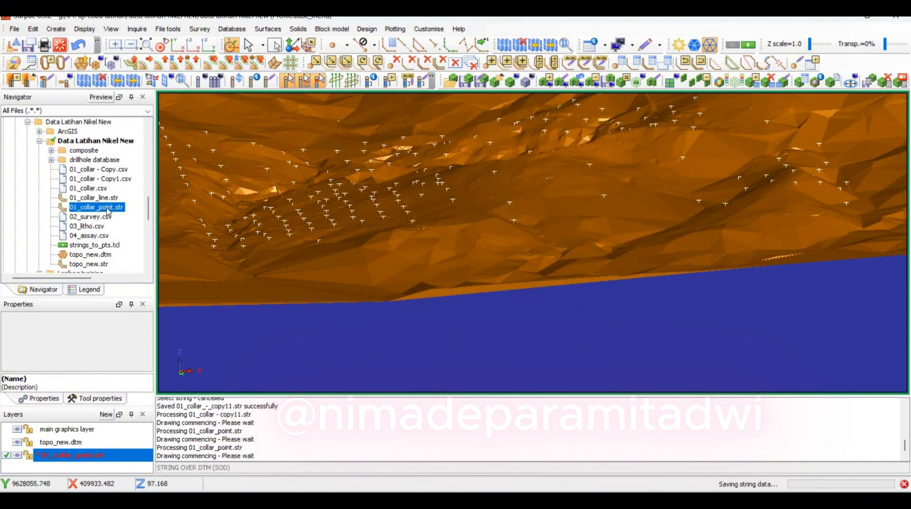
# Rename the file 01_collar_point.str as 01_collar_point.csv
pyautogui.click(119, 208)
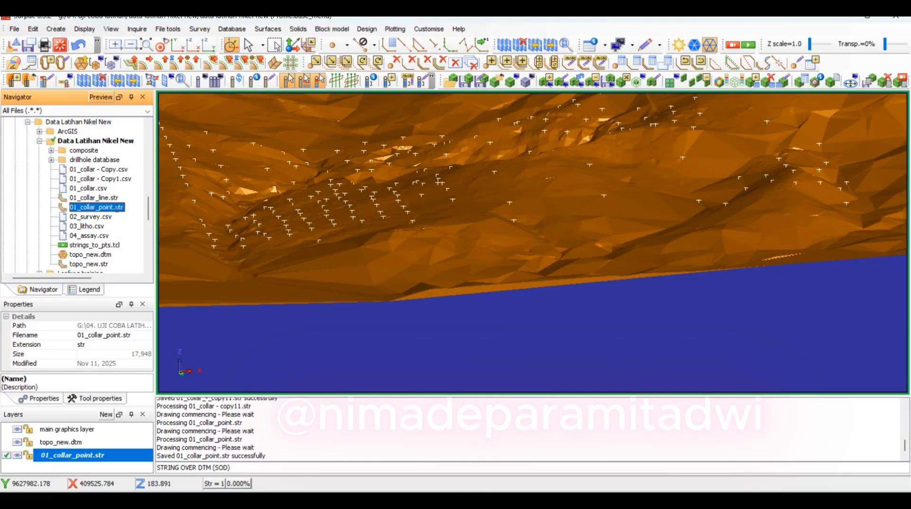
pyautogui.press('F2')
pyautogui.press('Left')
pyautogui.press('Left')
pyautogui.press('Left')
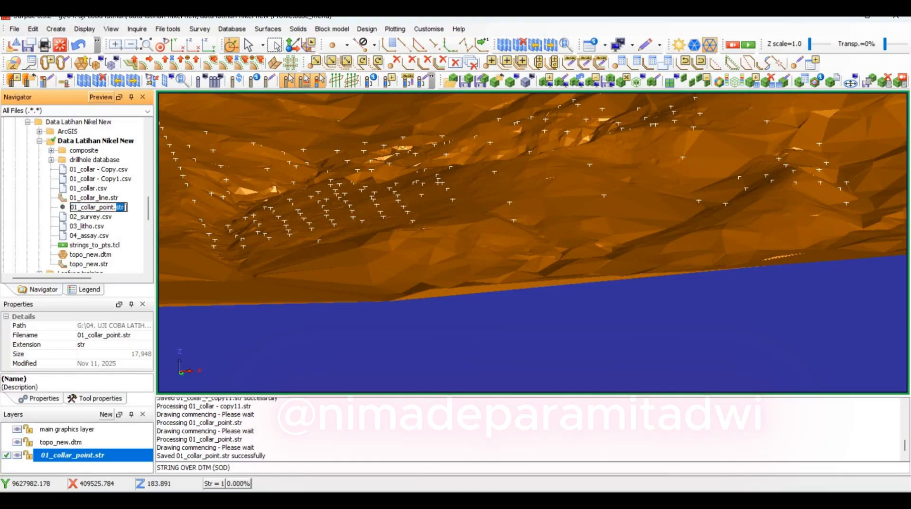
pyautogui.write('csv')
pyautogui.press('Return')
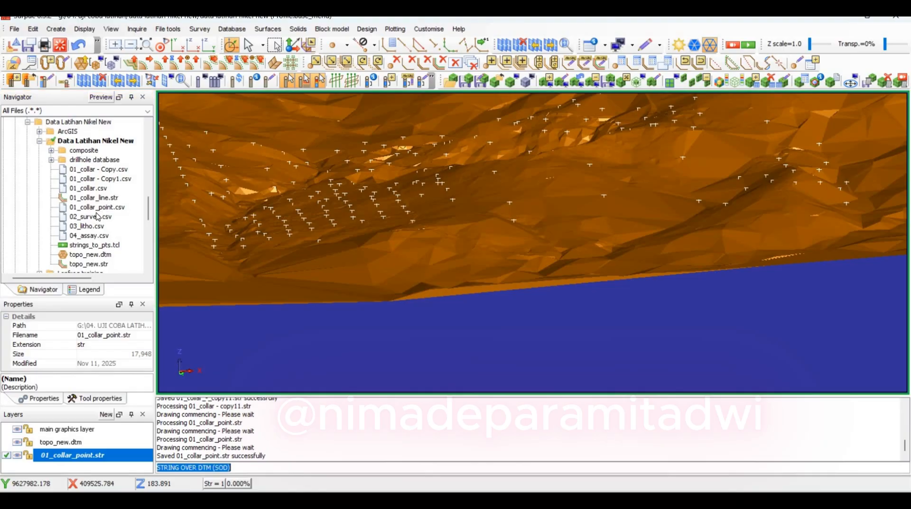
# Open 01_collar_point.csv in a maximized Excel window, dismiss the data-loss notice and delete the file's first row
pyautogui.click(101, 208)
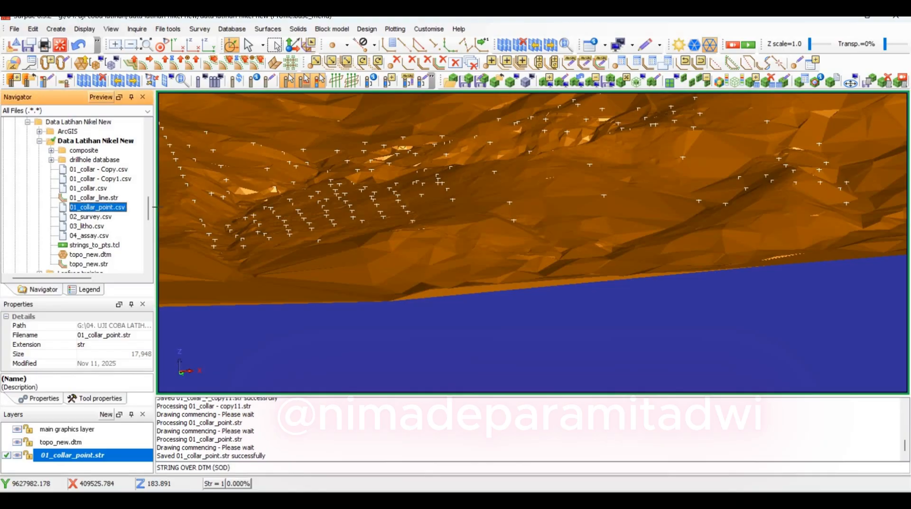
pyautogui.doubleClick(98, 212)
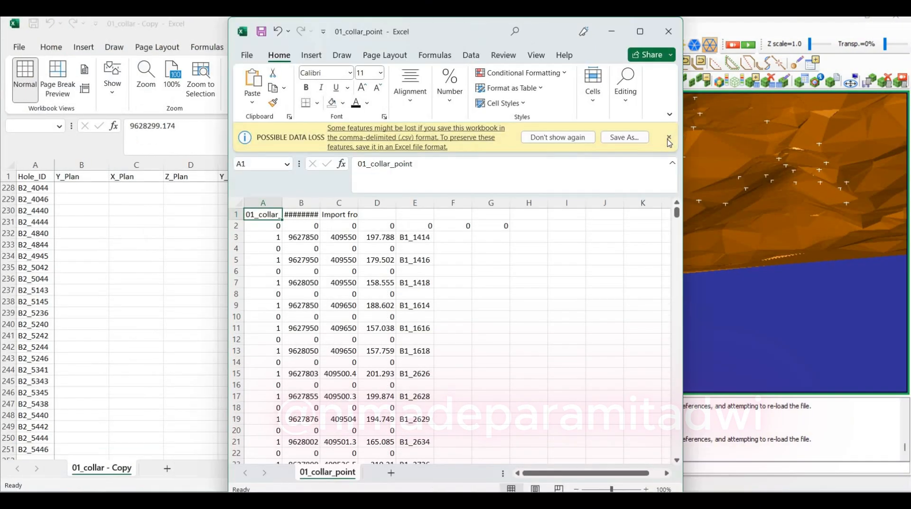
pyautogui.moveTo(469, 31); pyautogui.dragTo(669, 59)
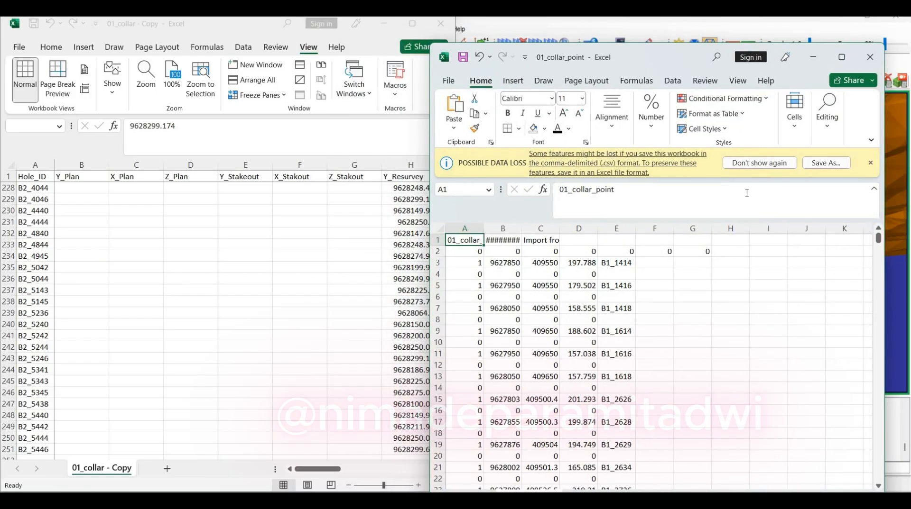
pyautogui.click(841, 57)
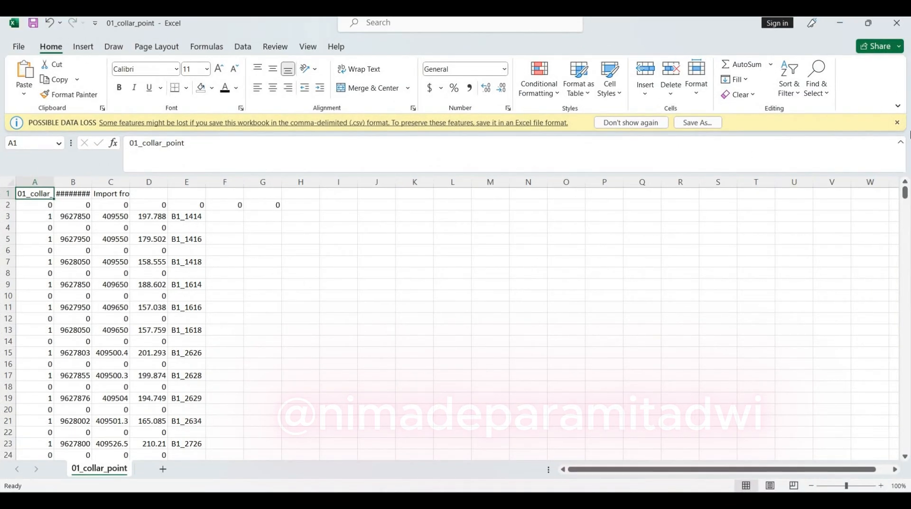
pyautogui.click(896, 121)
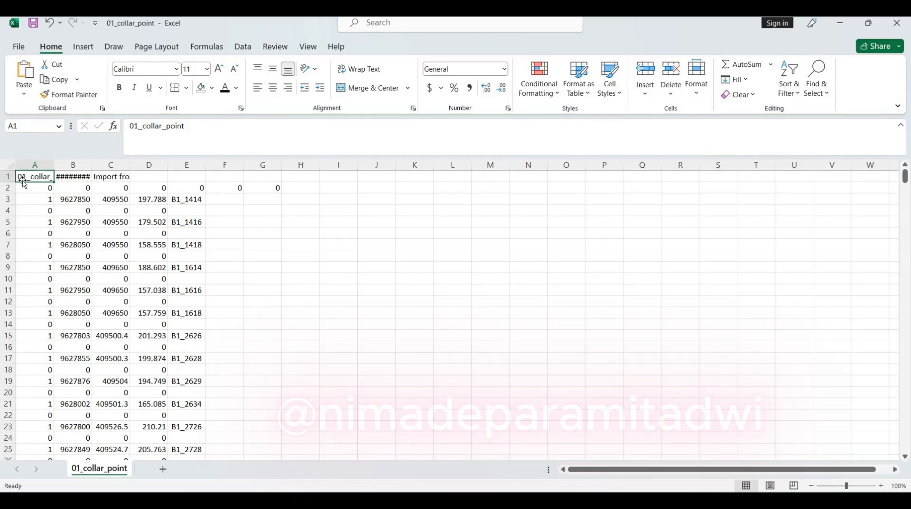
pyautogui.click(7, 176)
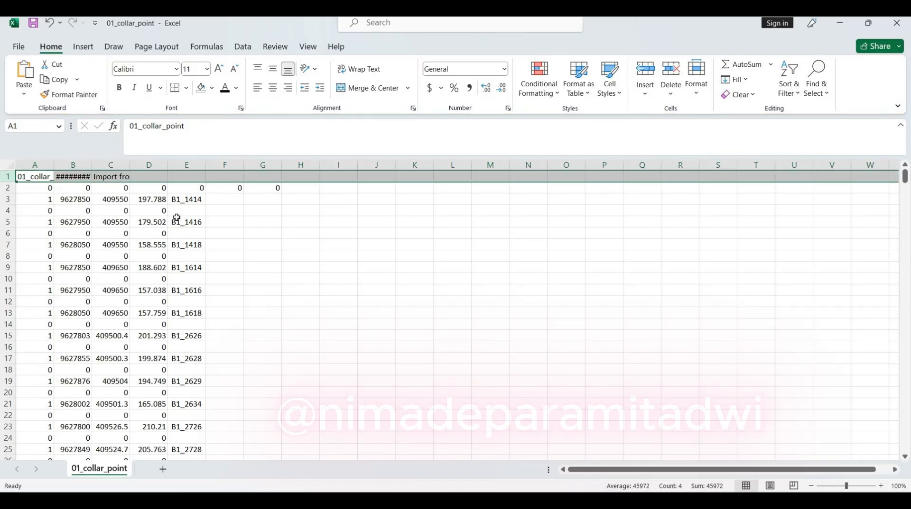
pyautogui.hotkey('ctrl', '-')
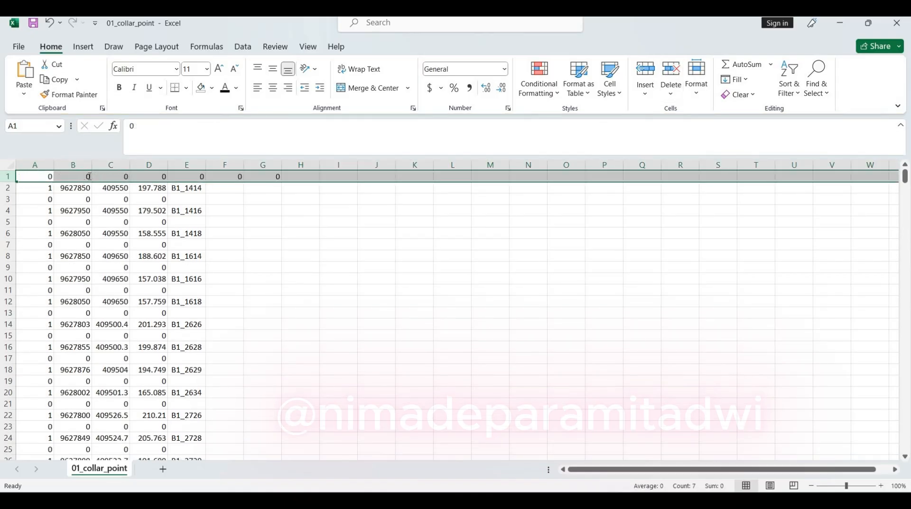
pyautogui.click(82, 176)
pyautogui.write('X')
pyautogui.press('Tab')
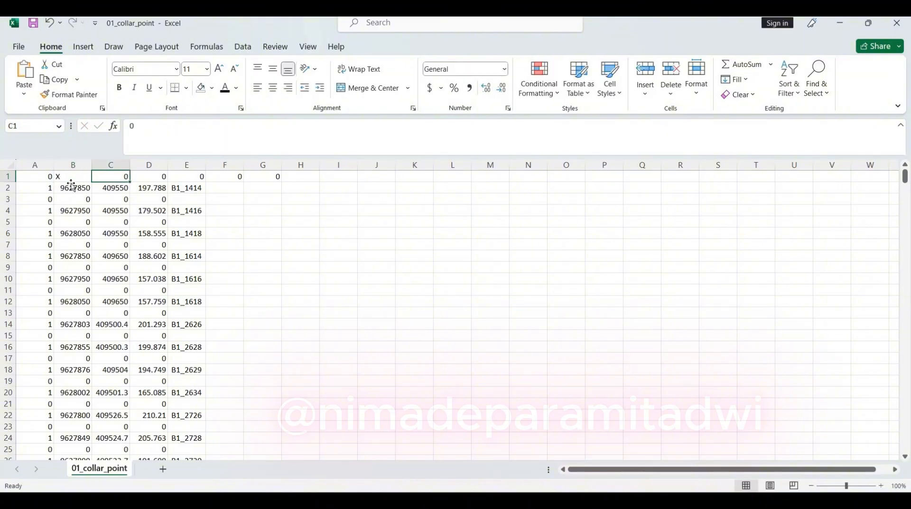
pyautogui.press('Return')
# Label cells B1 to E1 with the column headers Y, X, Z and ID
pyautogui.click(78, 179)
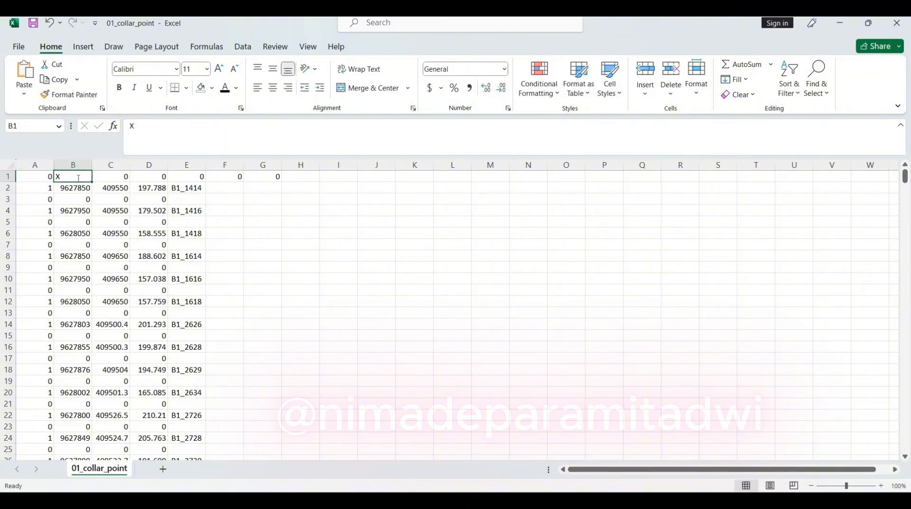
pyautogui.write('Y')
pyautogui.press('Tab')
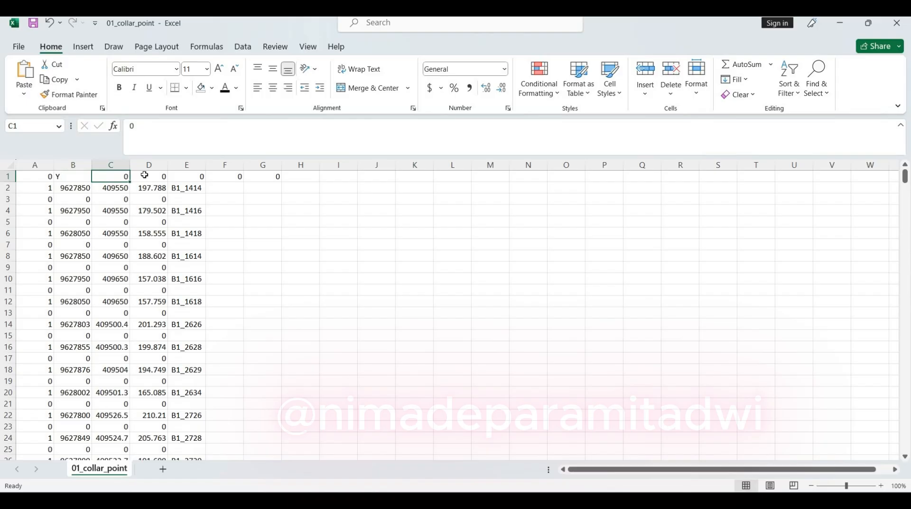
pyautogui.write('X')
pyautogui.press('Tab')
pyautogui.write('Z')
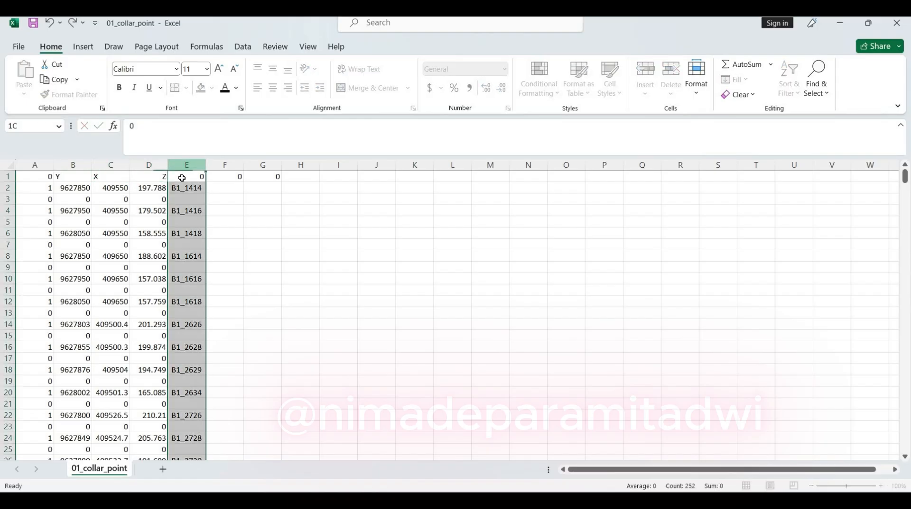
pyautogui.press('Tab')
pyautogui.write('ID')
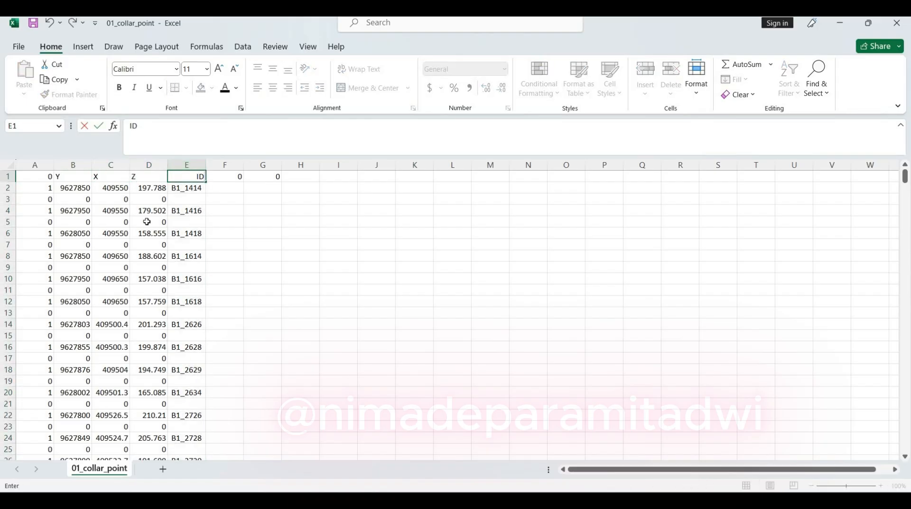
pyautogui.hotkey('ctrl', 'Return')
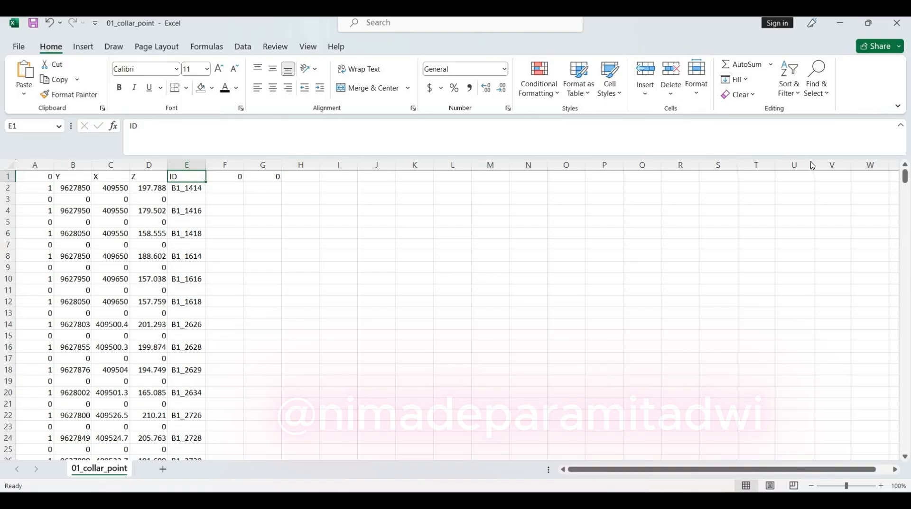
# Add filters to the header row and filter the X column to show only the value 0
pyautogui.click(788, 88)
pyautogui.click(802, 164)
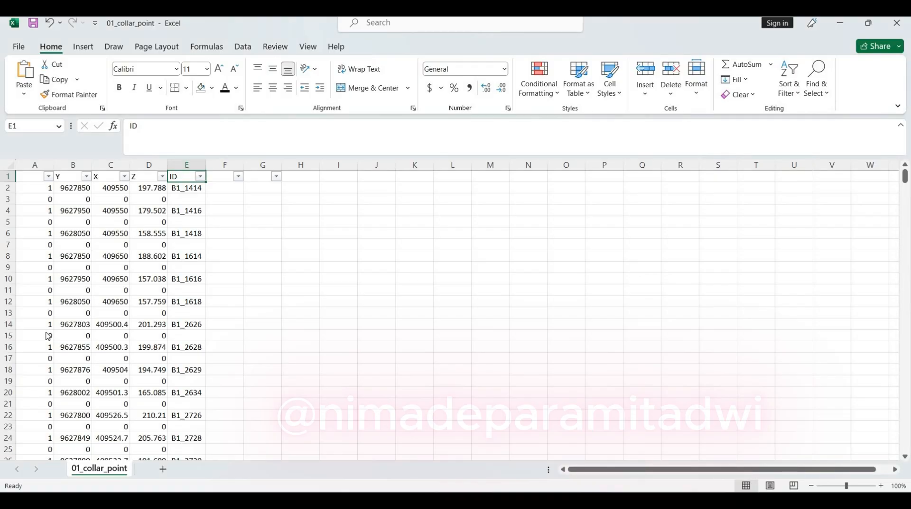
pyautogui.click(124, 177)
pyautogui.click(32, 319)
pyautogui.click(32, 328)
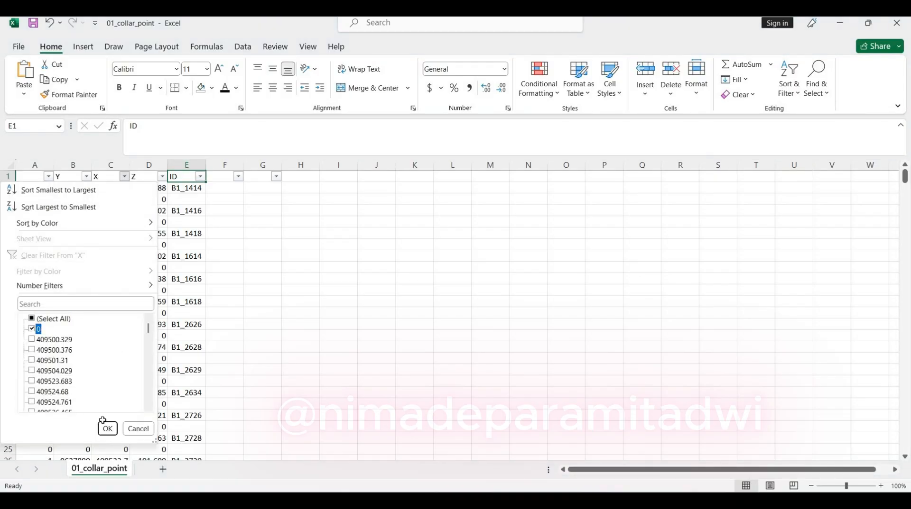
pyautogui.click(107, 428)
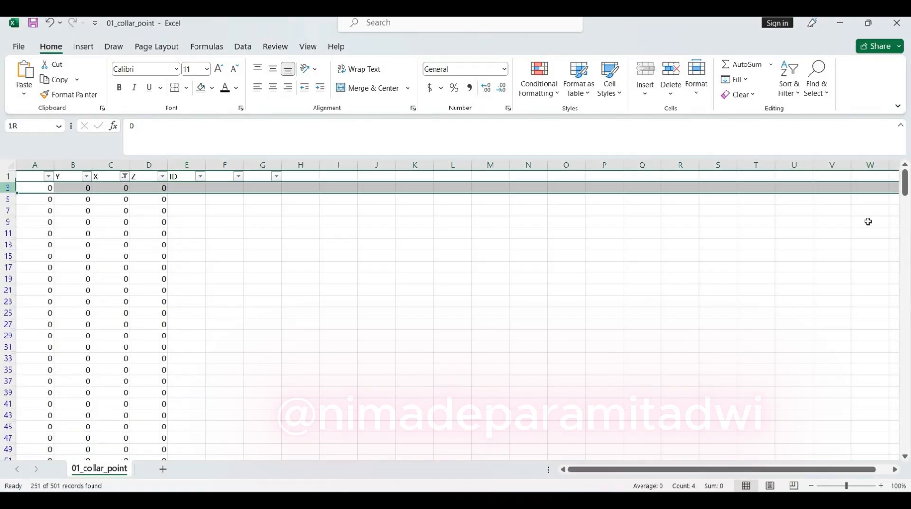
# Delete all the filtered zero rows, from row 3 down to the END row 502, and clear the filter
pyautogui.moveTo(905, 183); pyautogui.dragTo(3, 439)
pyautogui.keyDown('shift'); pyautogui.click(6, 438); pyautogui.keyUp('shift')
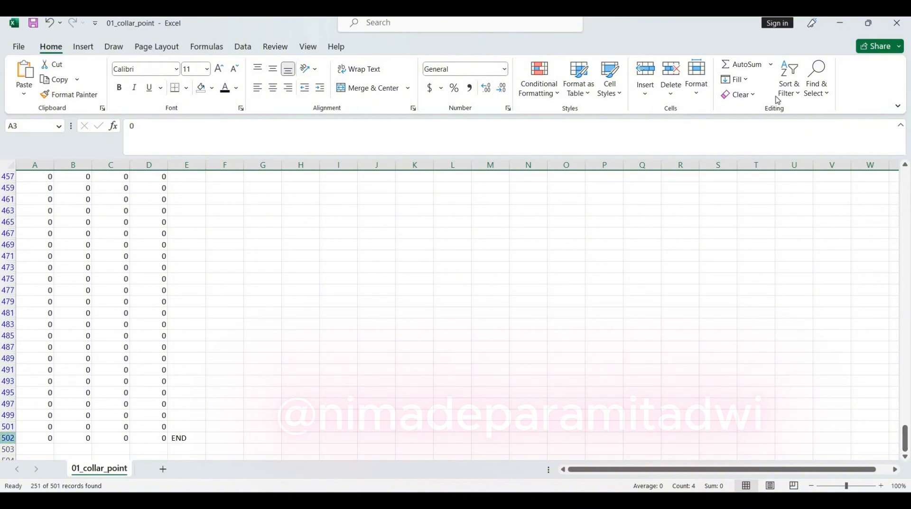
pyautogui.click(789, 89)
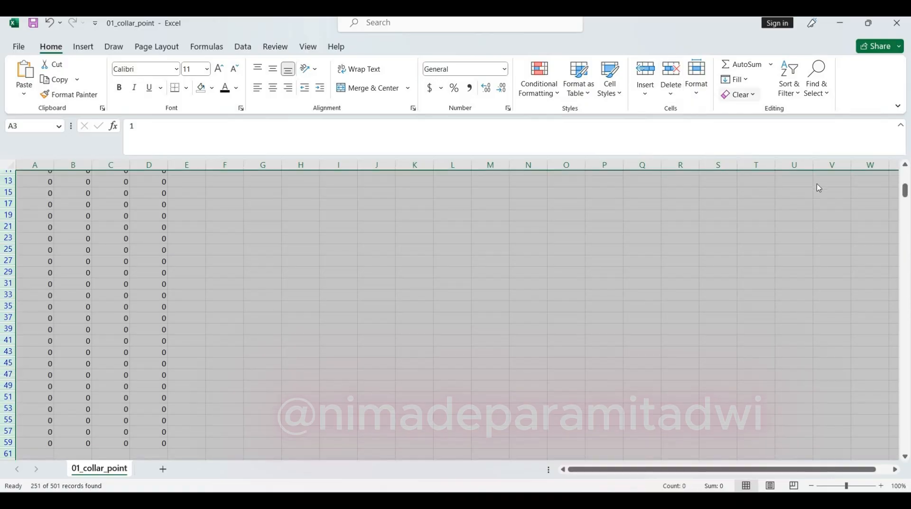
pyautogui.click(805, 179)
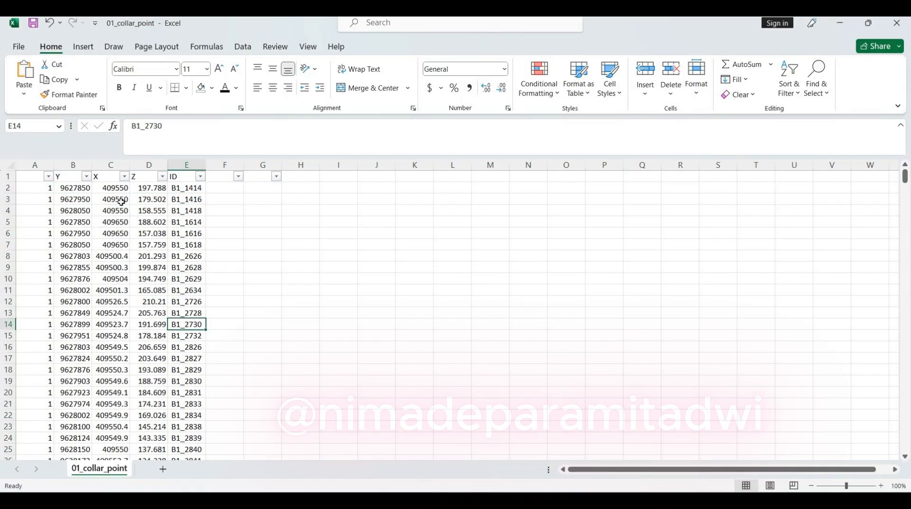
# Move the ID column in front of the Y column by cutting it and inserting it at column B
pyautogui.click(232, 192)
pyautogui.click(176, 188)
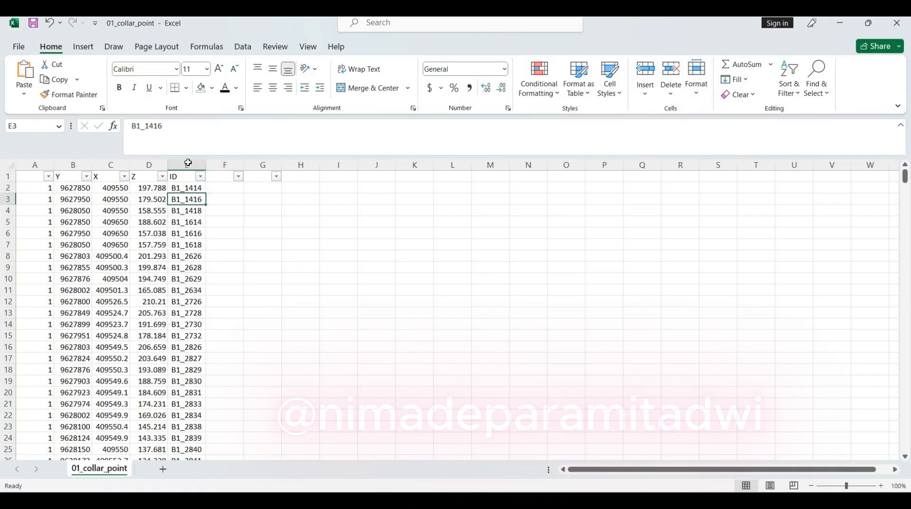
pyautogui.click(188, 165)
pyautogui.rightClick(189, 165)
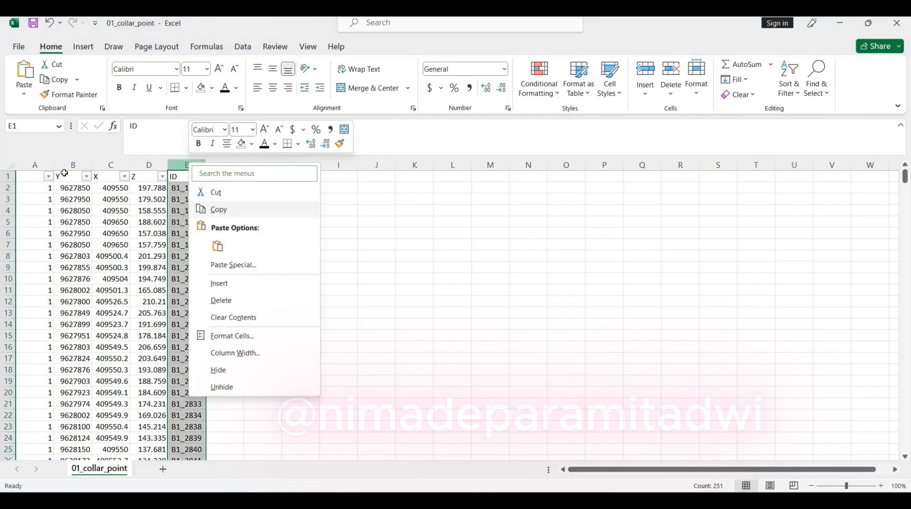
pyautogui.click(219, 210)
pyautogui.click(73, 165)
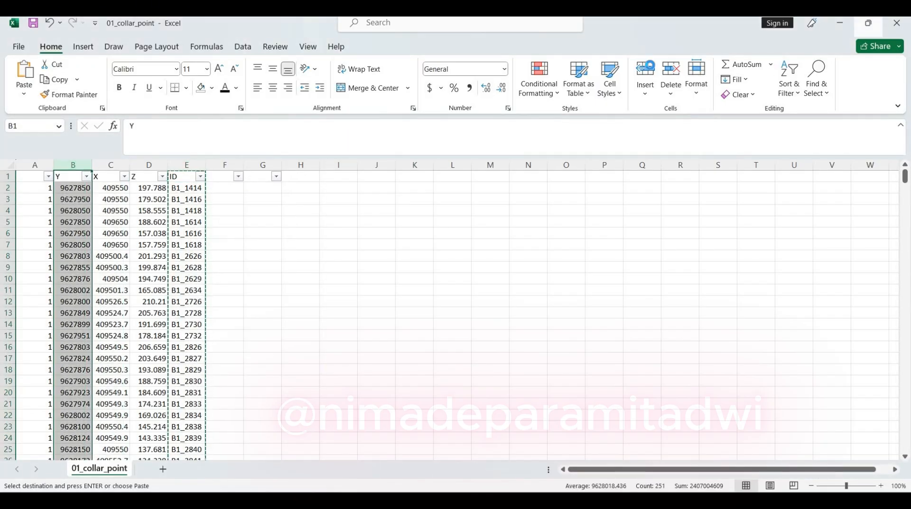
pyautogui.click(644, 75)
pyautogui.click(414, 256)
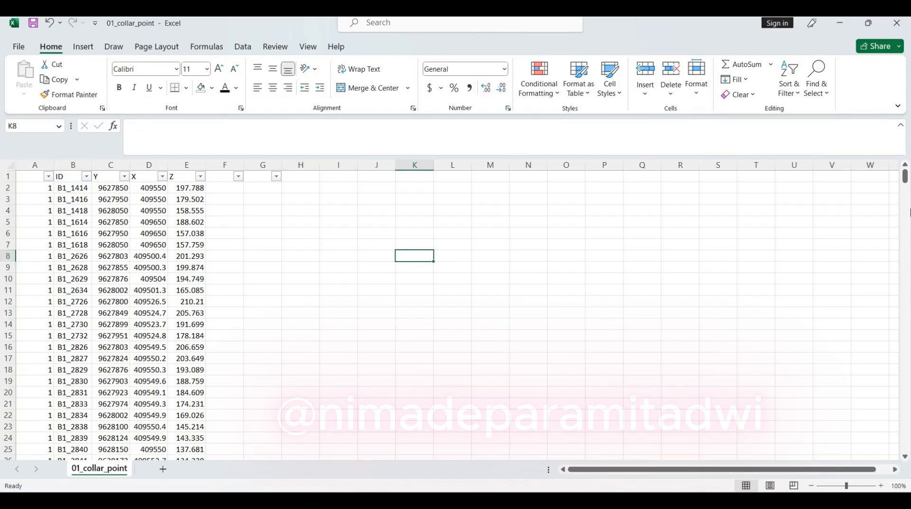
# Place 01_collar_point beside 01_collar - Copy and enter a formula in G2 testing whether B2 equals cell A2 of 01_collar - Copy
pyautogui.press('super+Right')
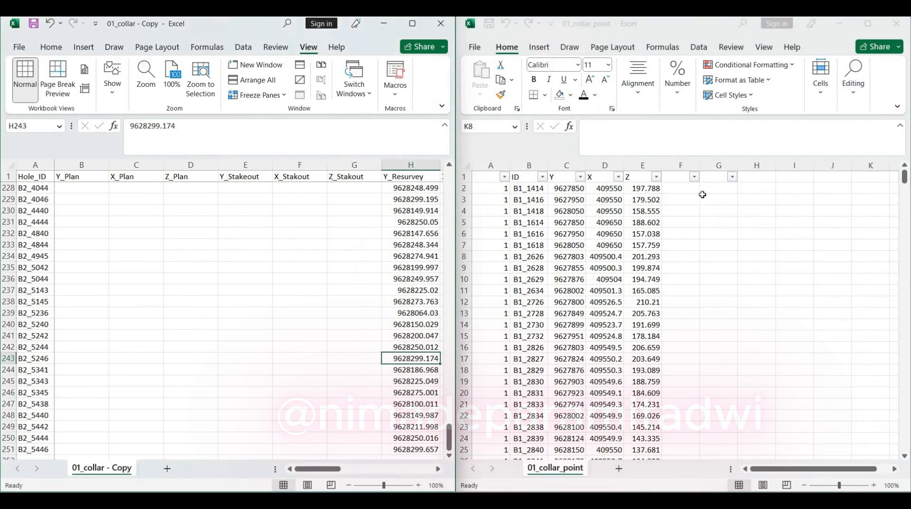
pyautogui.click(715, 187)
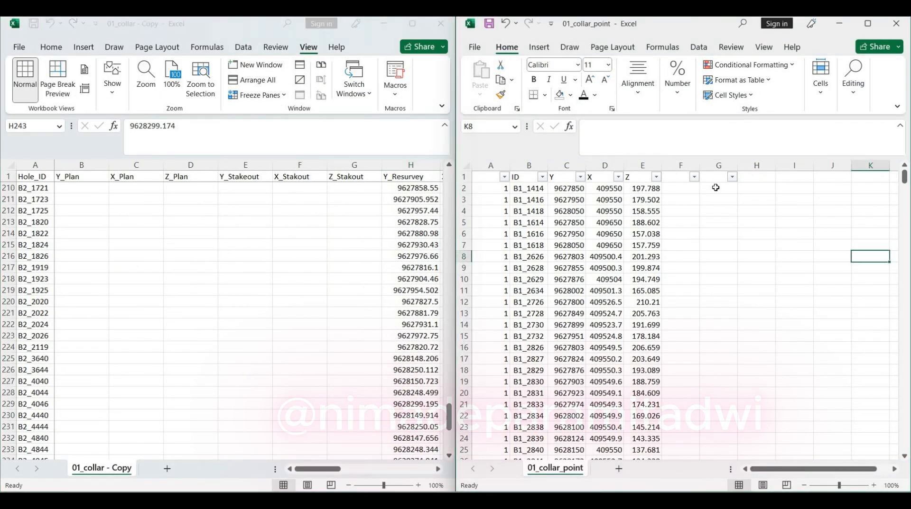
pyautogui.write('=')
pyautogui.click(535, 189)
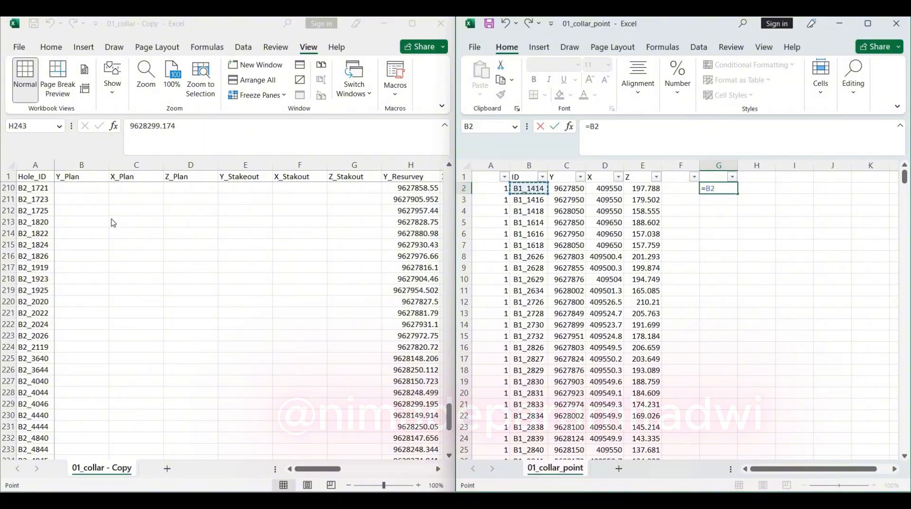
pyautogui.write('=')
pyautogui.click(447, 383)
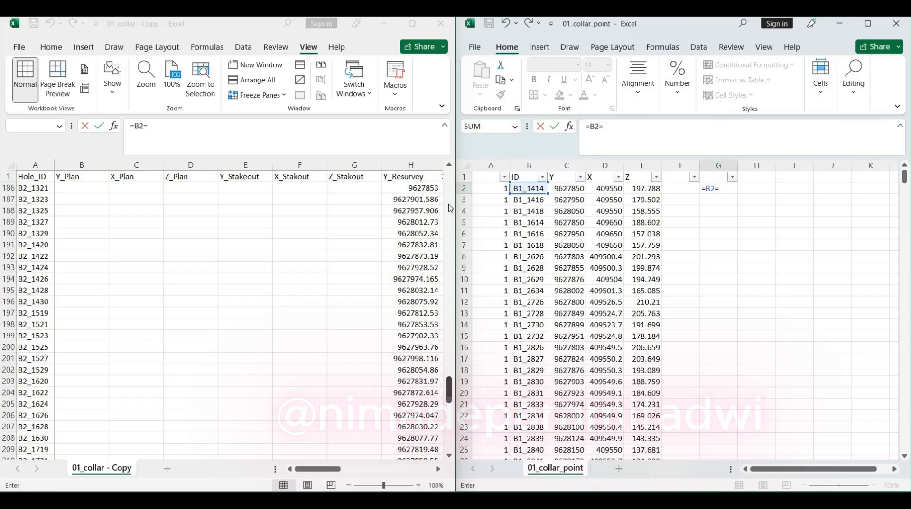
pyautogui.scroll(20, 450, 208)
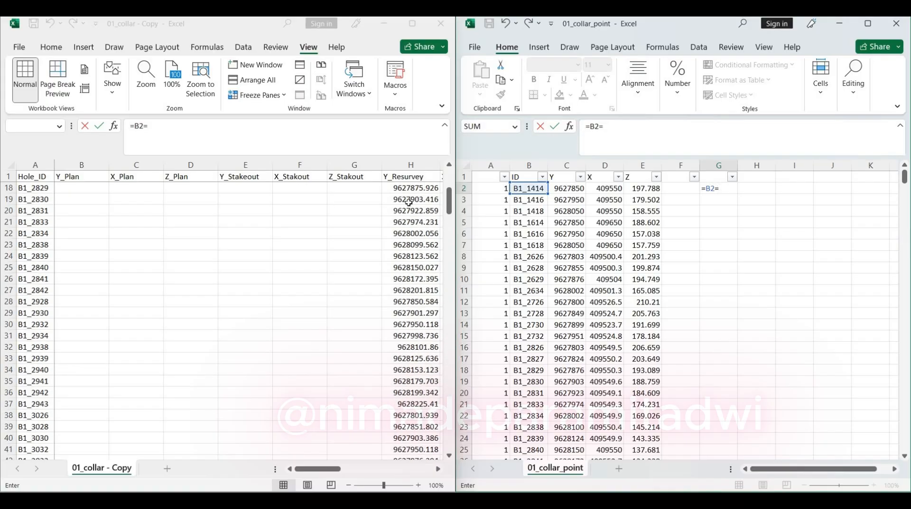
pyautogui.click(34, 189)
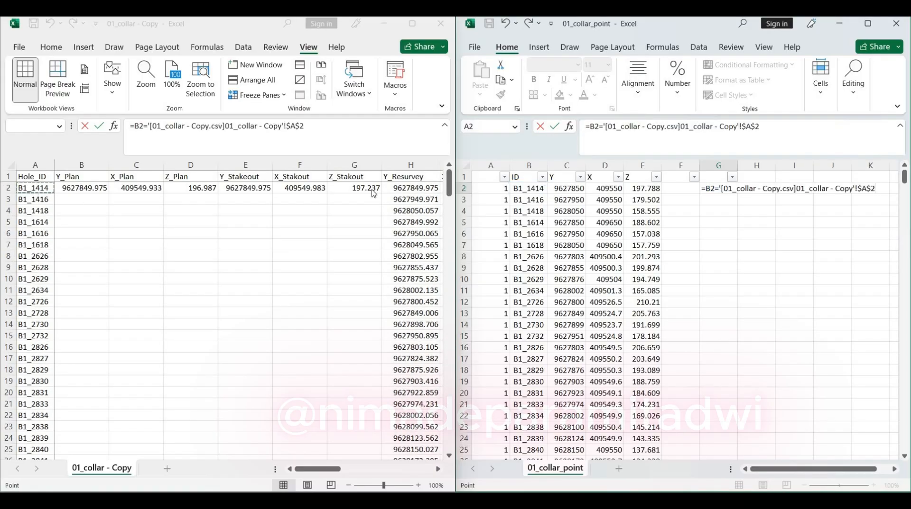
pyautogui.press('Return')
pyautogui.press('Left')
pyautogui.press('Down')
pyautogui.press('Down')
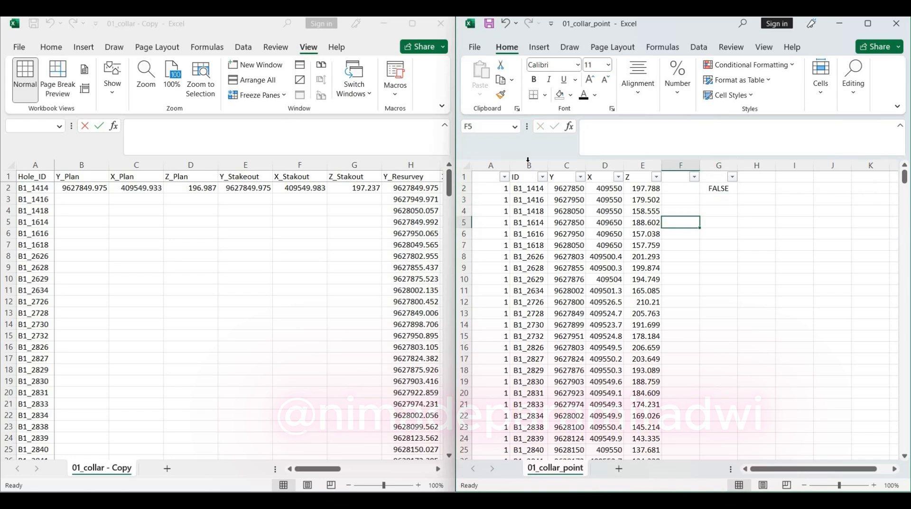
# Try removing the leading space from the hole ID in cell B2, and undo the edit
pyautogui.click(537, 194)
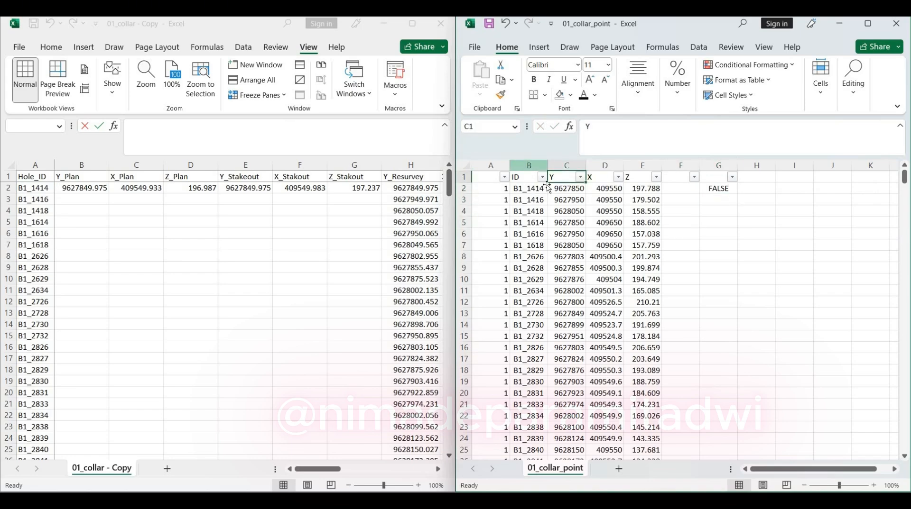
pyautogui.click(594, 137)
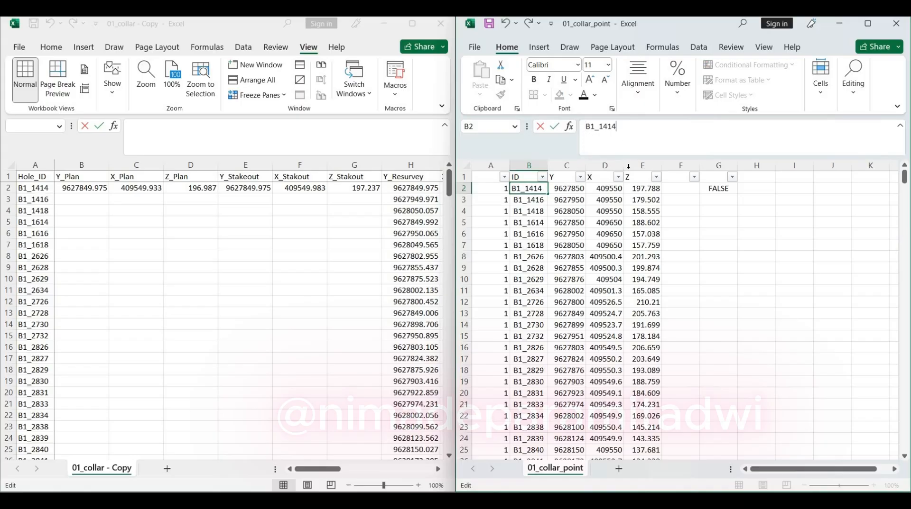
pyautogui.press('Return')
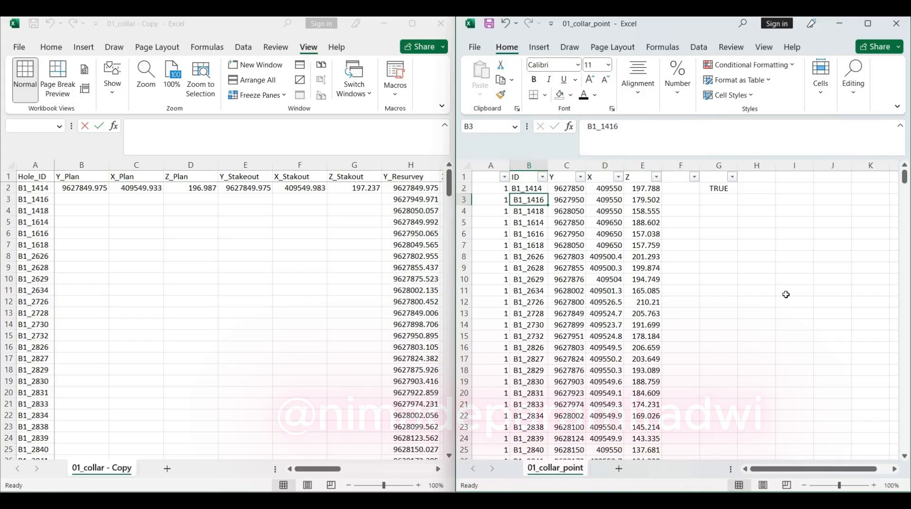
pyautogui.hotkey('ctrl', 'z')
pyautogui.click(681, 244)
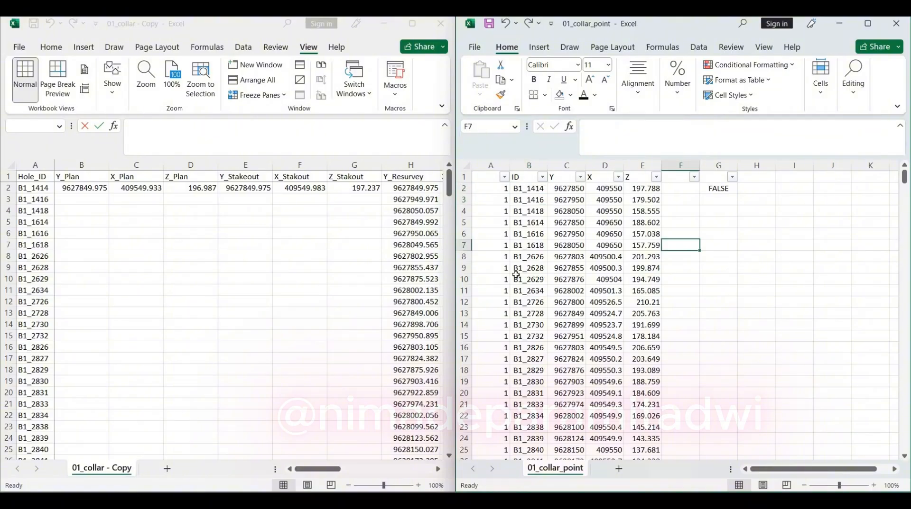
# Replace every space in the ID column B with nothing using Replace All, and close the Find and Replace dialog
pyautogui.click(528, 165)
pyautogui.hotkey('ctrl', 'f')
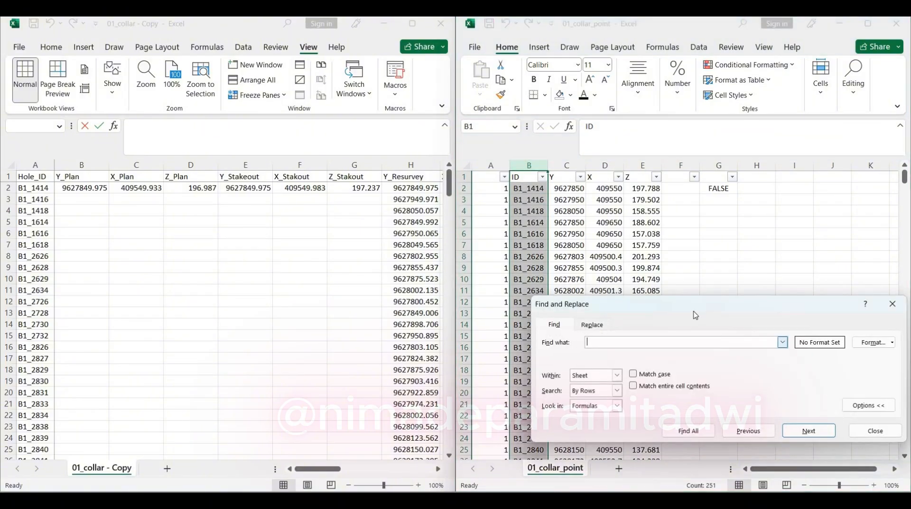
pyautogui.click(592, 325)
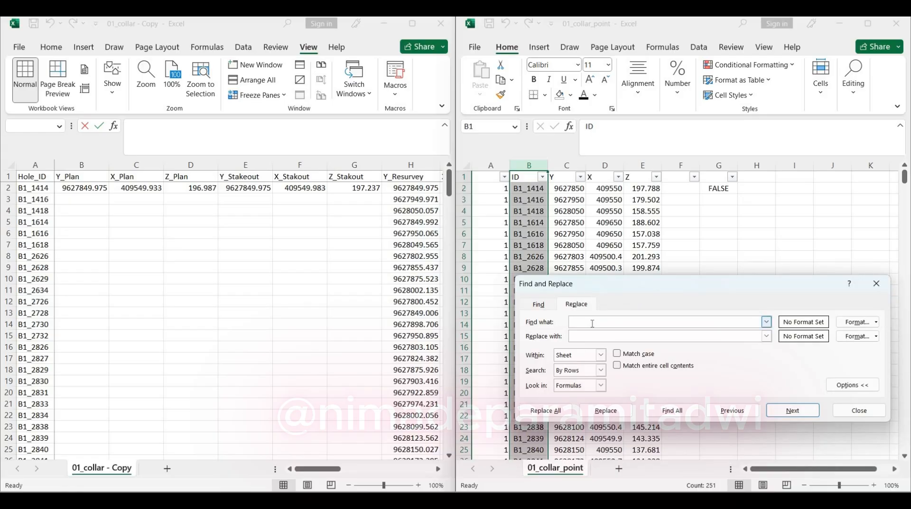
pyautogui.click(591, 338)
pyautogui.click(550, 412)
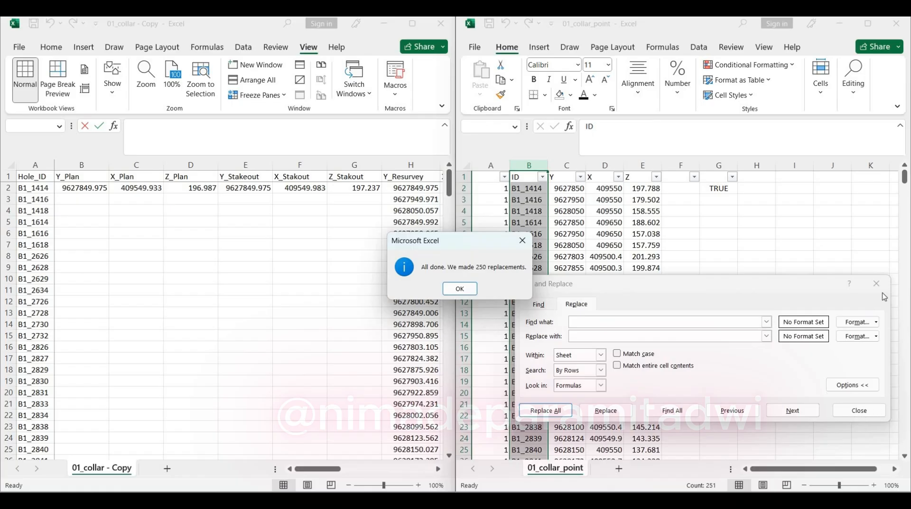
pyautogui.press('Return')
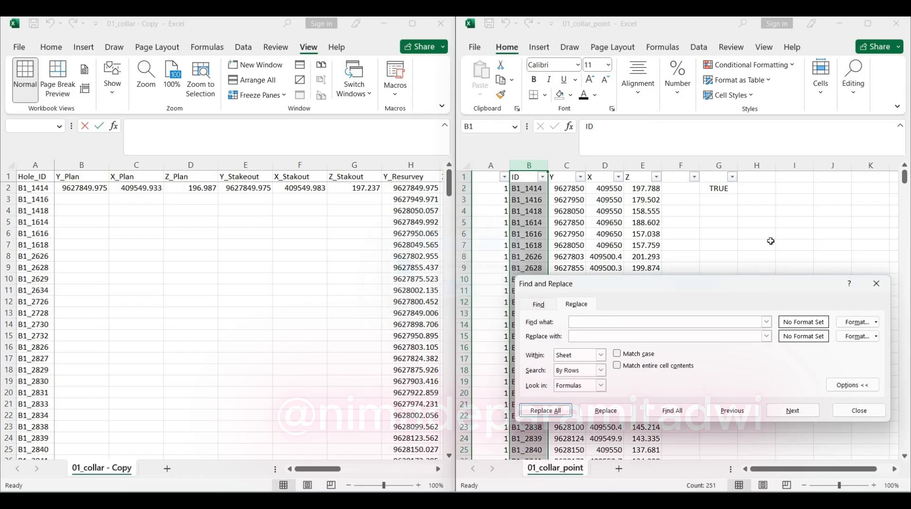
pyautogui.click(876, 283)
pyautogui.click(756, 233)
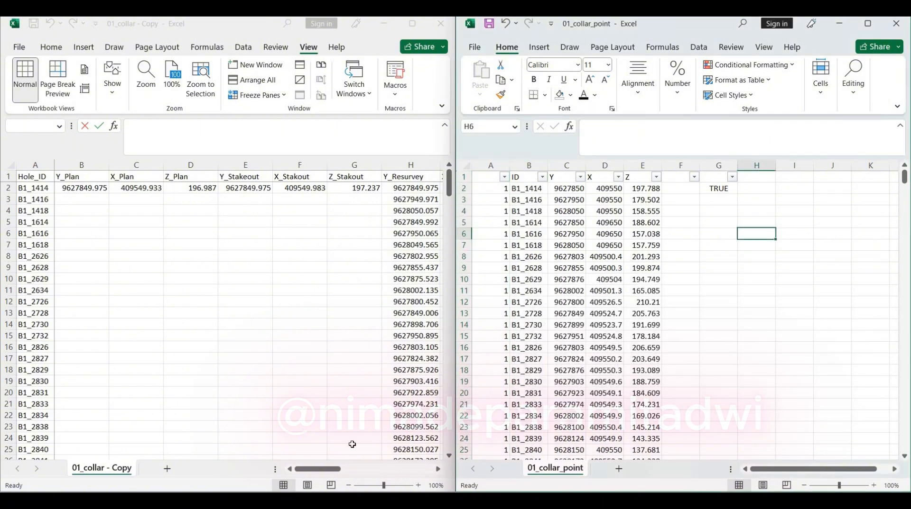
# In 01_collar - Copy, start a VLOOKUP formula in the Z_Lidar cell K2 with $A2 as the lookup value
pyautogui.click(445, 476)
pyautogui.click(437, 469)
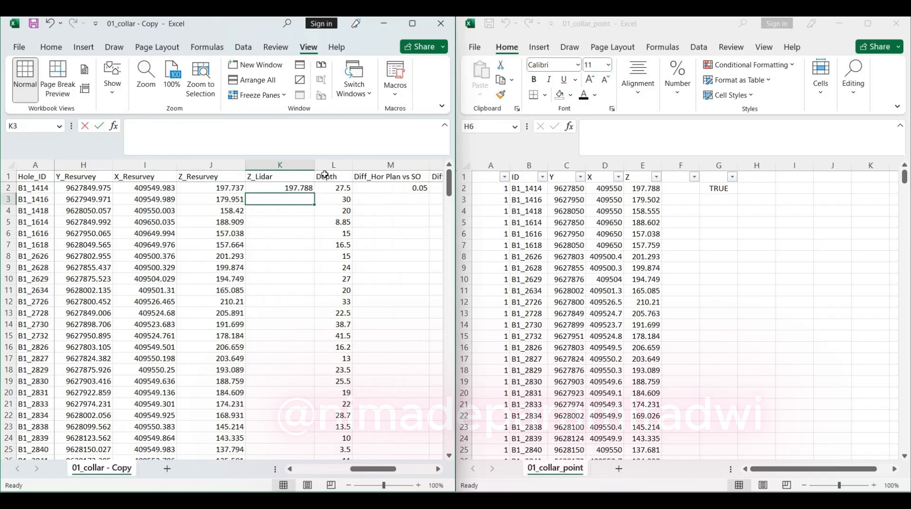
pyautogui.click(321, 165)
pyautogui.click(288, 200)
pyautogui.click(278, 189)
pyautogui.write('=vlo')
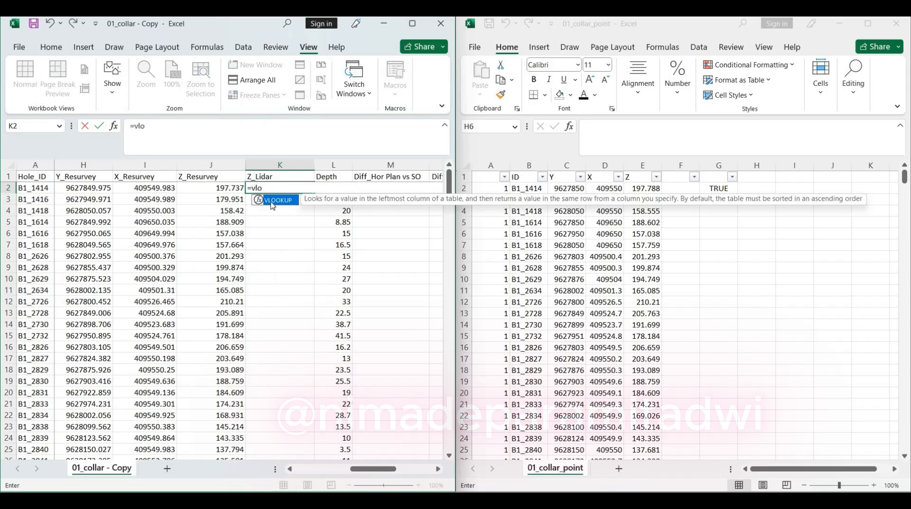
pyautogui.write('o')
pyautogui.press('Tab')
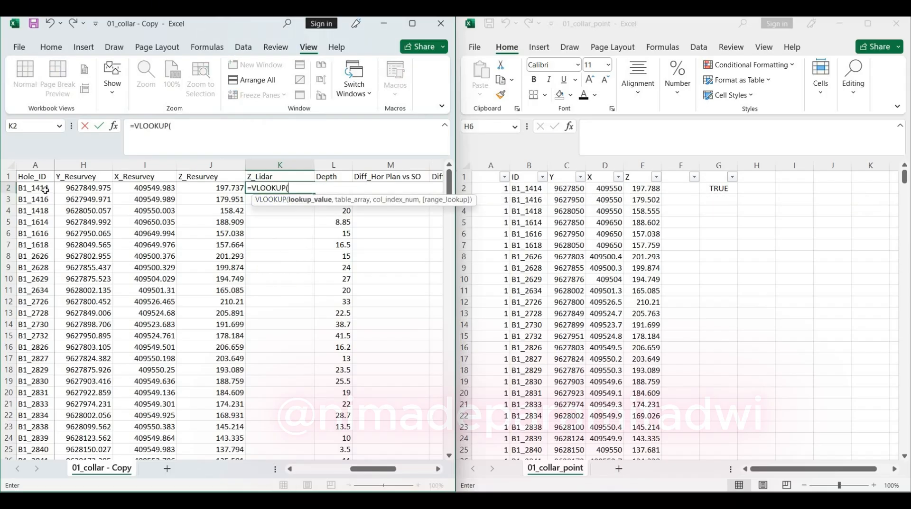
pyautogui.write('A2')
pyautogui.click(189, 122)
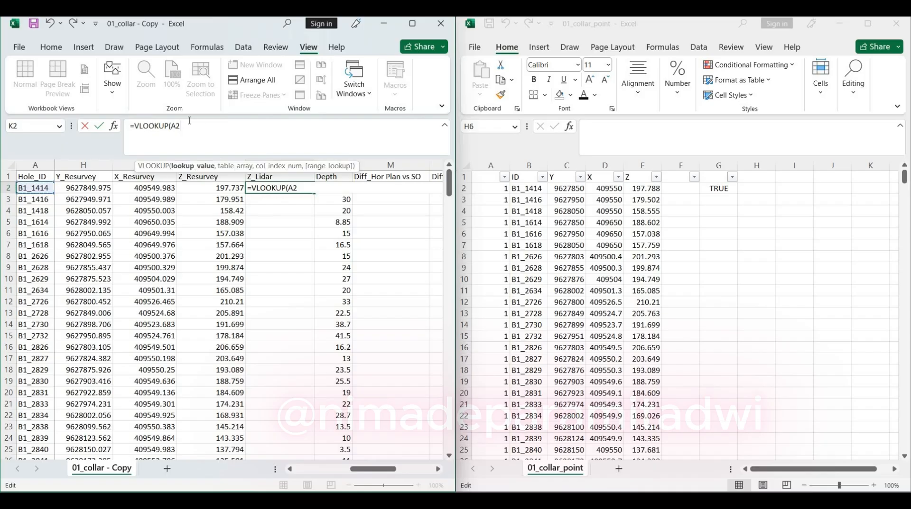
pyautogui.press('F4')
pyautogui.press('BackSpace')
pyautogui.write(',')
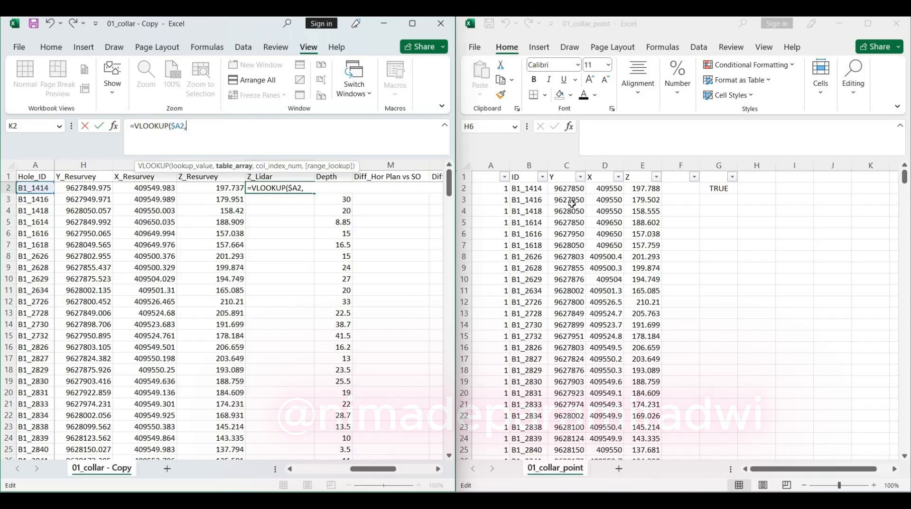
# Complete the VLOOKUP with range $B$2:$E$251 of 01_collar_point, column index 4 and FALSE for an exact match
pyautogui.click(528, 189)
pyautogui.keyDown('shift'); pyautogui.click(637, 188); pyautogui.keyUp('shift')
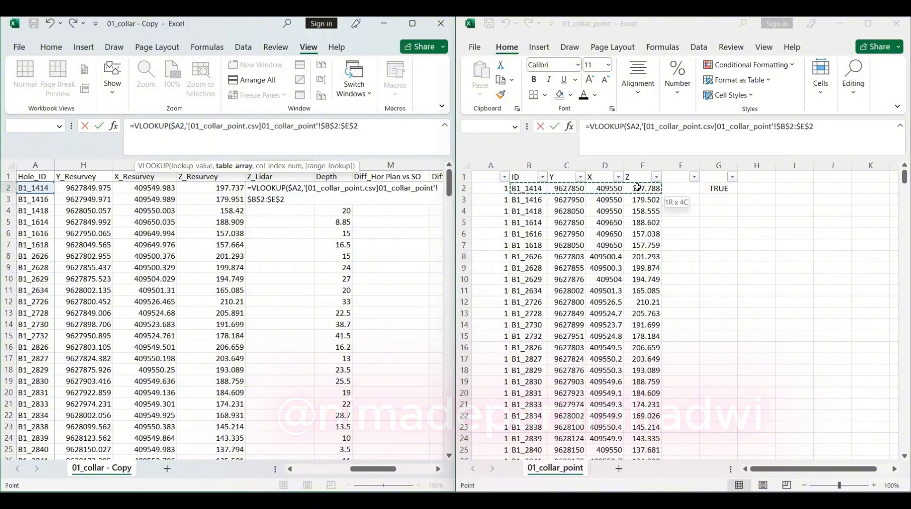
pyautogui.hotkey('ctrl', 'shift', 'Down')
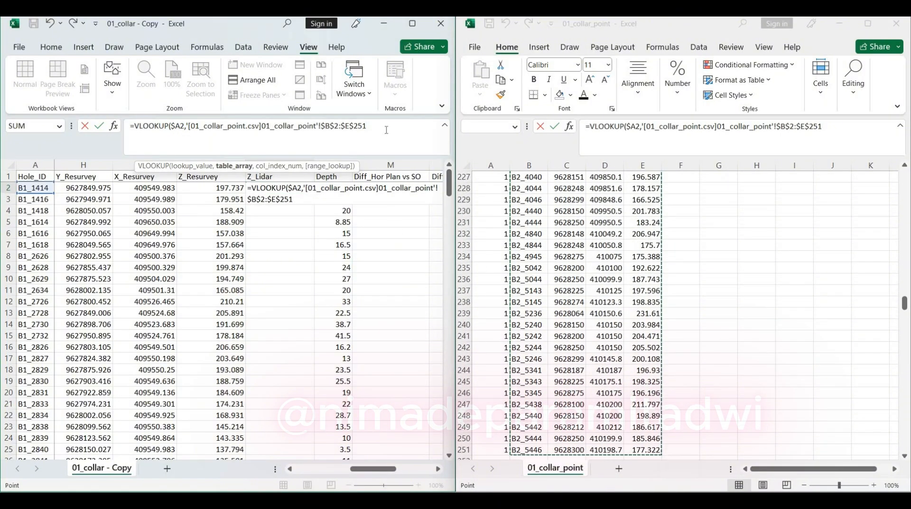
pyautogui.click(386, 130)
pyautogui.write(',')
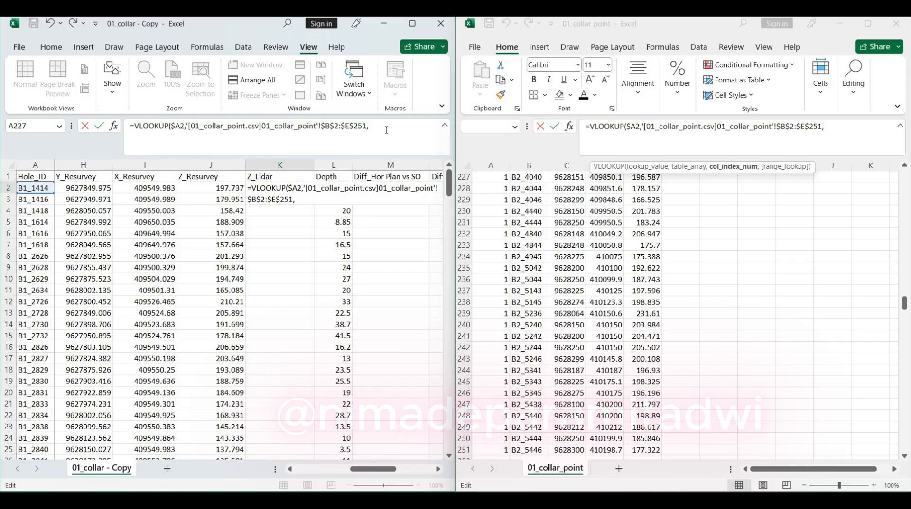
pyautogui.write('4,false')
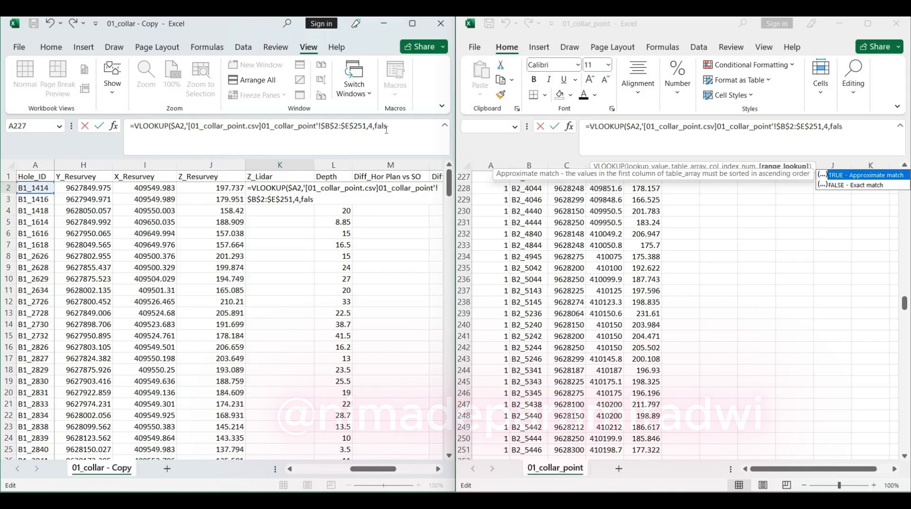
pyautogui.press('Return')
# Fill the K2 lookup formula down the Z_Lidar column for all the drillholes
pyautogui.press('Up')
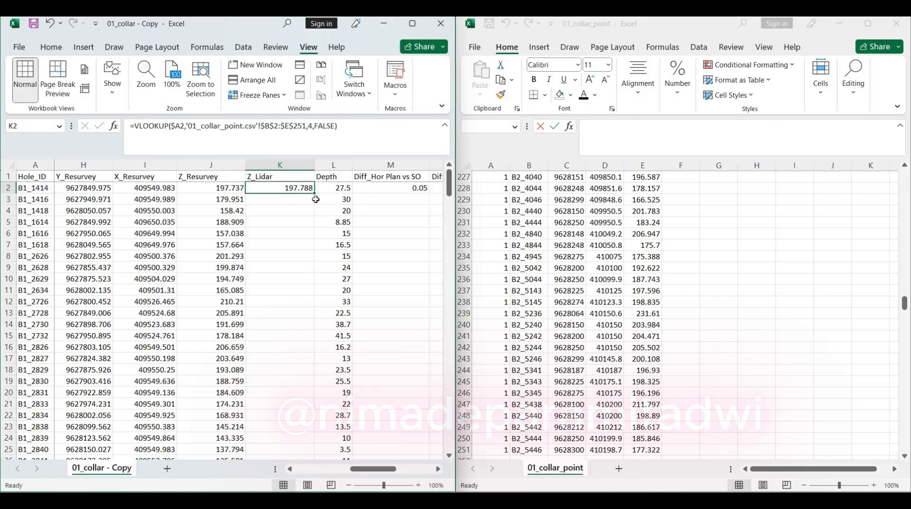
pyautogui.doubleClick(315, 196)
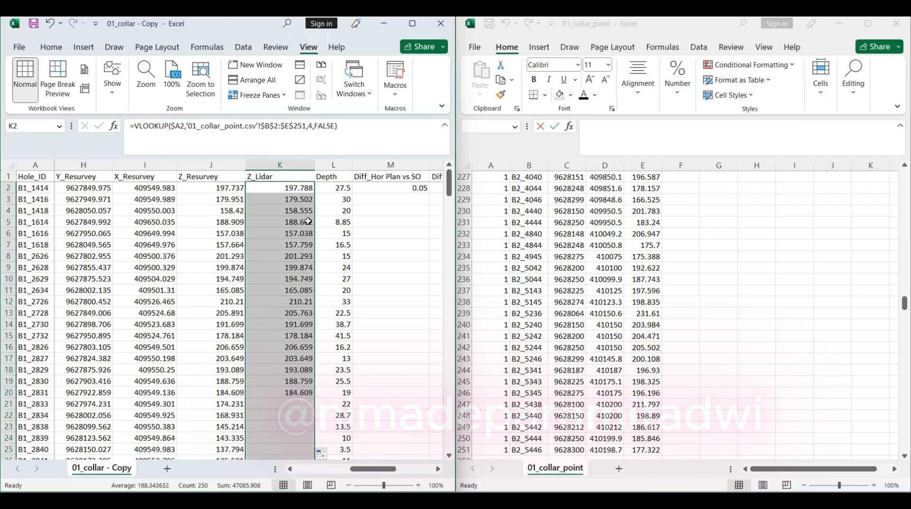
pyautogui.click(331, 164)
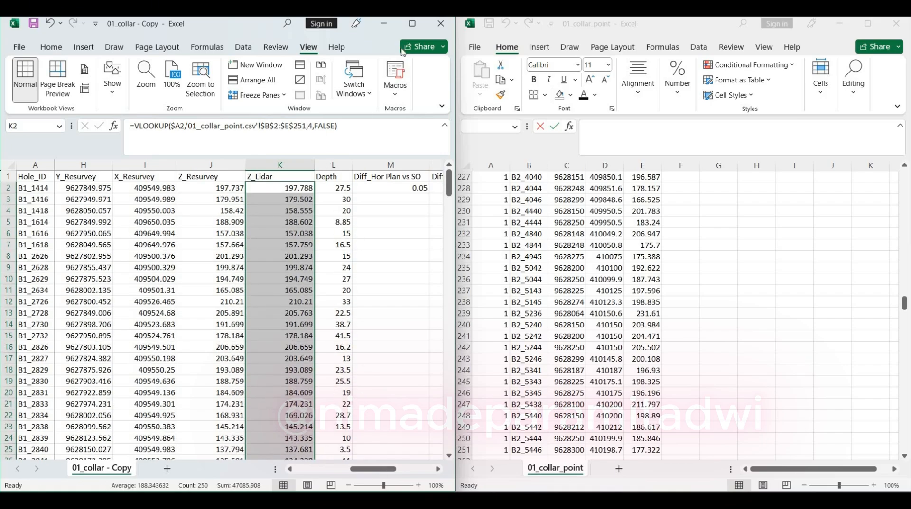
# Enlarge the 01_collar - Copy workbook to full screen and insert an empty column between Z_Lidar and Depth
pyautogui.click(412, 23)
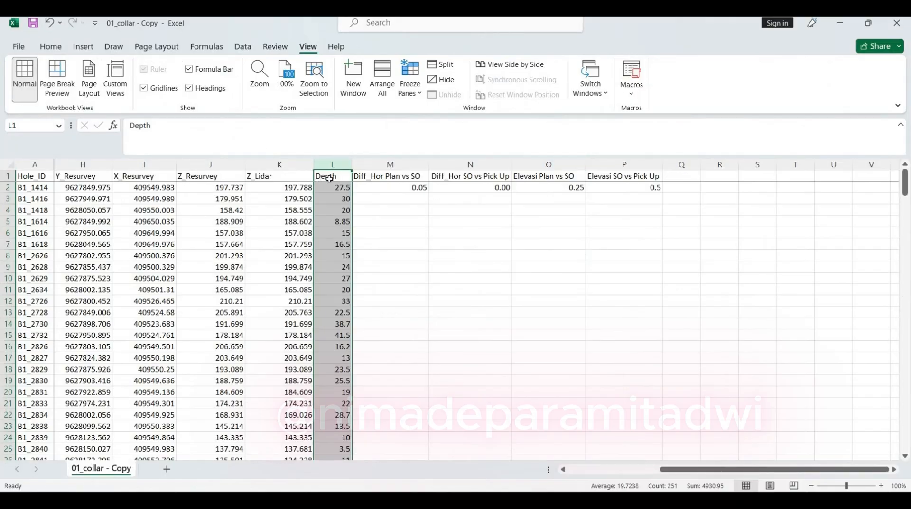
pyautogui.click(55, 49)
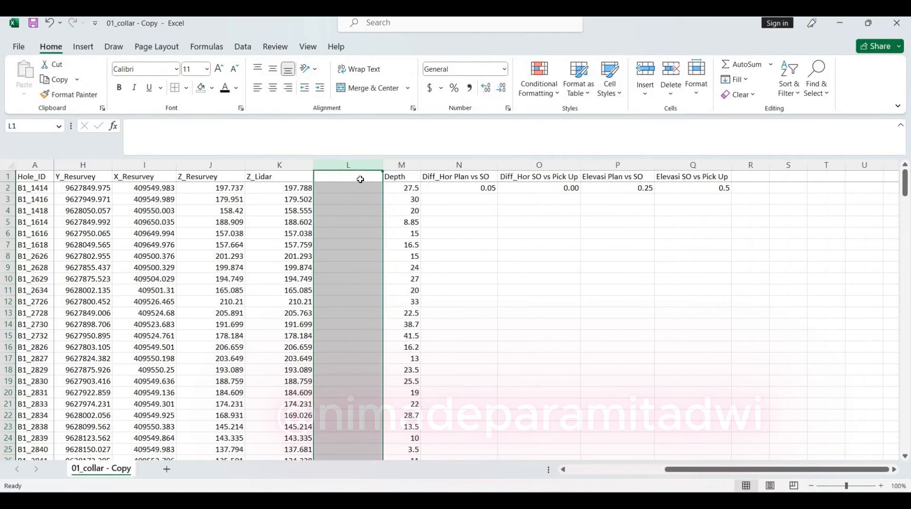
# Enter the header "Diif_elevasi Pickup VS_Lidar" in cell L1 of the empty column and fit the column width to it
pyautogui.press('Down')
pyautogui.press('Down')
pyautogui.press('Down')
pyautogui.press('Down')
pyautogui.press('Up')
pyautogui.press('Up')
pyautogui.press('Up')
pyautogui.press('Up')
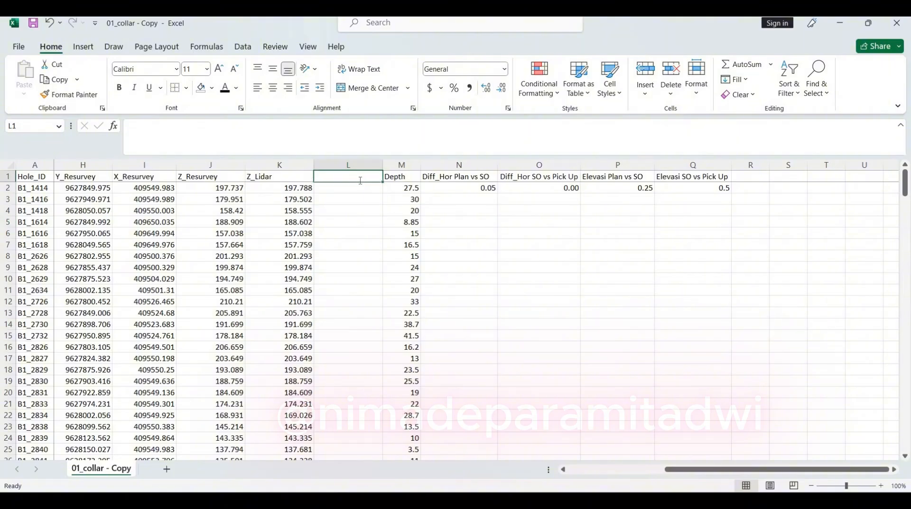
pyautogui.write('Diif_')
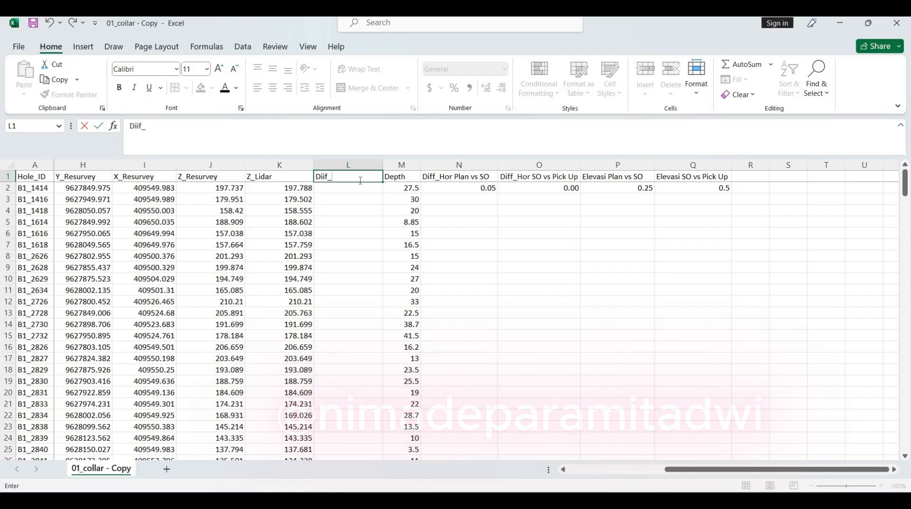
pyautogui.write('eleva')
pyautogui.write('si Pickup VS')
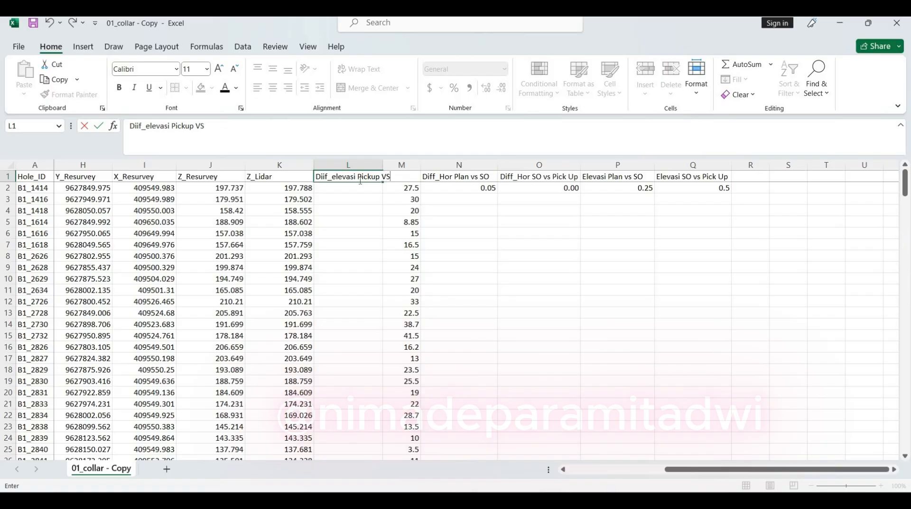
pyautogui.write('_Lidar')
pyautogui.press('Return')
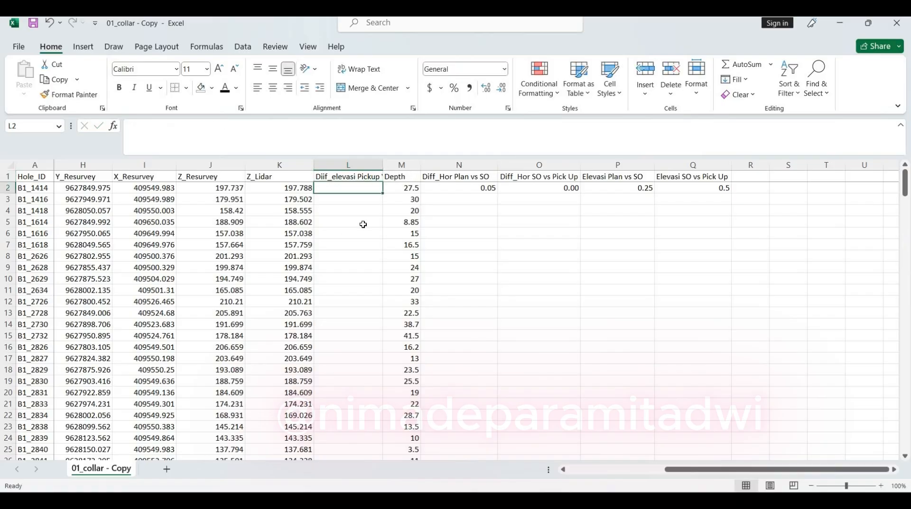
pyautogui.doubleClick(383, 165)
# Calculate the Lidar minus resurvey elevation difference in L2 with =K2-J2 and fill the formula down column L for all drillholes
pyautogui.write('=')
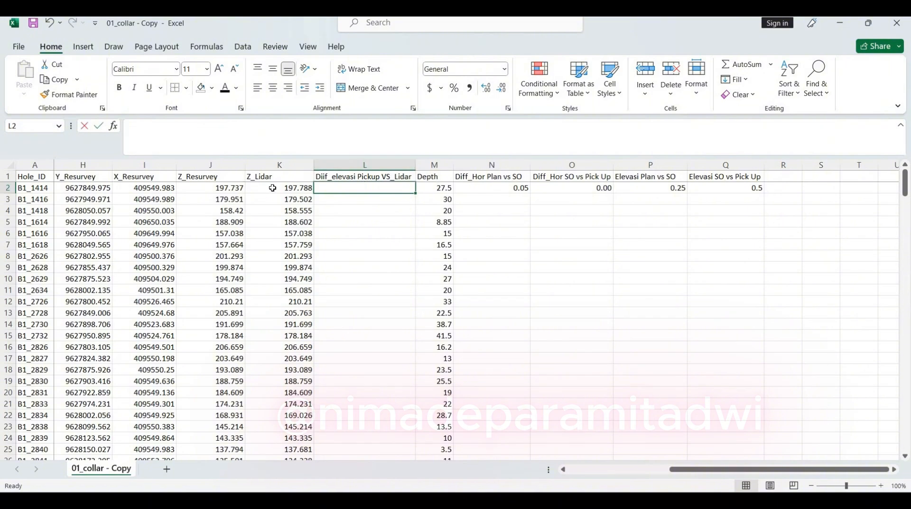
pyautogui.write('=')
pyautogui.click(272, 188)
pyautogui.write('-')
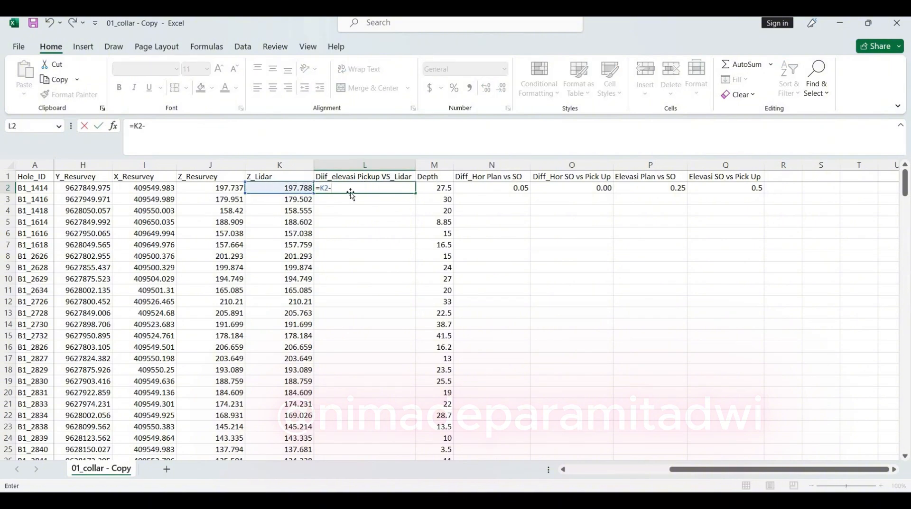
pyautogui.press('Left')
pyautogui.press('Left')
pyautogui.press('Return')
pyautogui.press('Up')
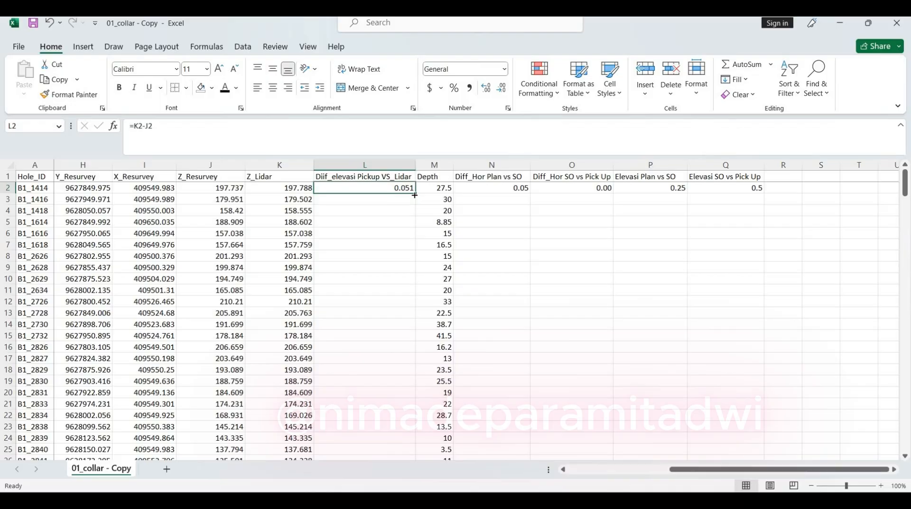
pyautogui.doubleClick(415, 195)
# Examine the elevation differences between resurvey pickup and Lidar in column L down to the last drillhole and back up
pyautogui.scroll(-3, 418, 243)
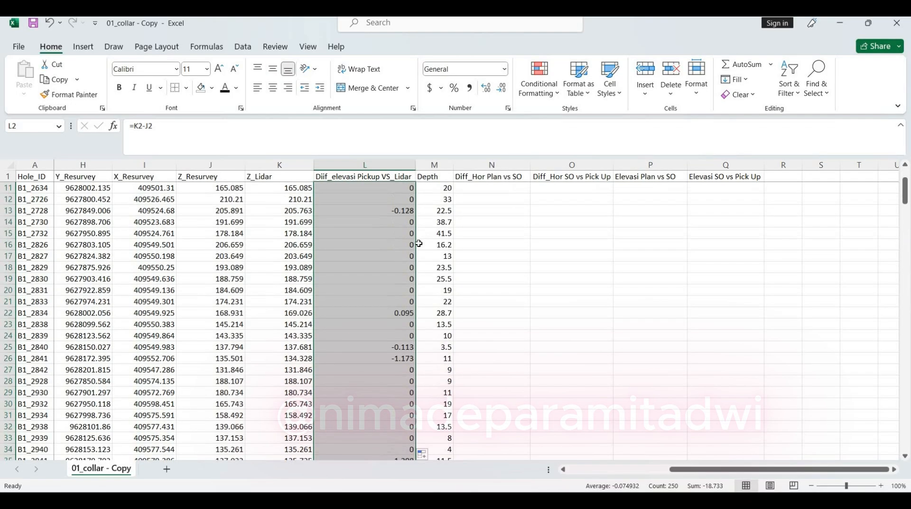
pyautogui.scroll(-20, 418, 243)
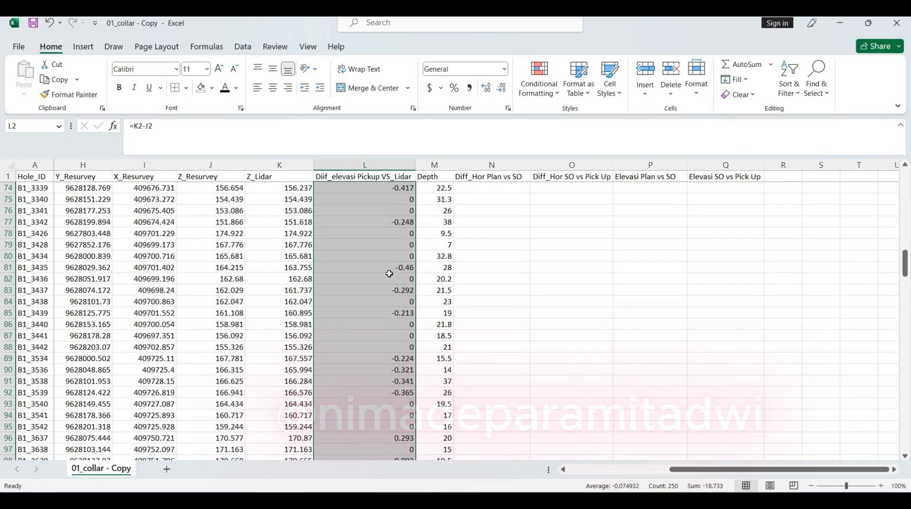
pyautogui.scroll(-14, 387, 271)
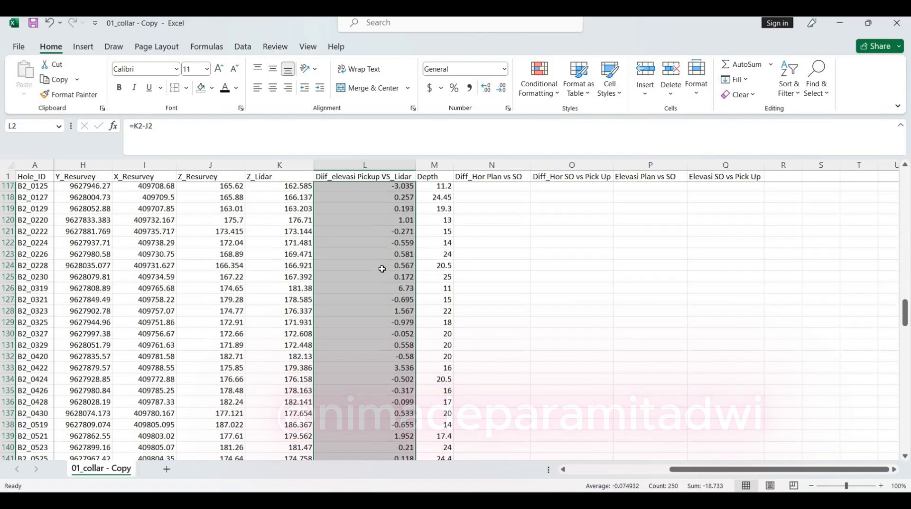
pyautogui.scroll(-20, 381, 269)
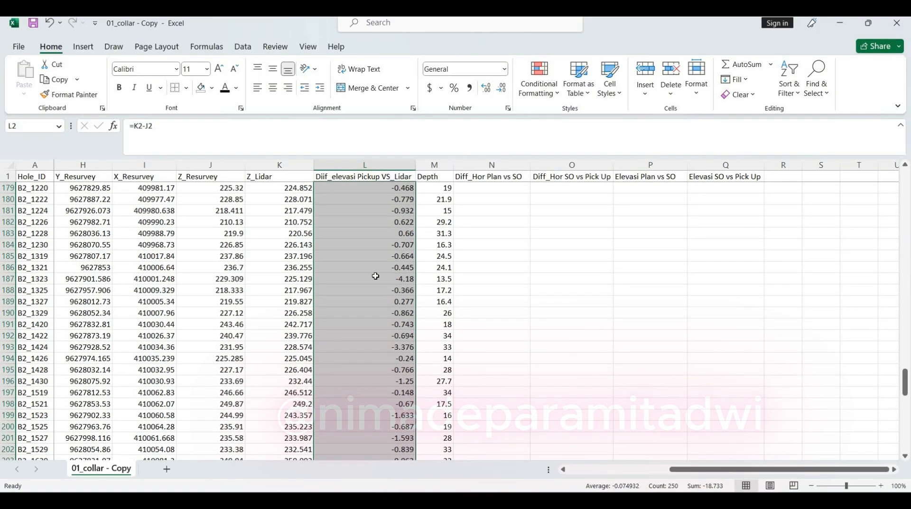
pyautogui.scroll(-17, 376, 276)
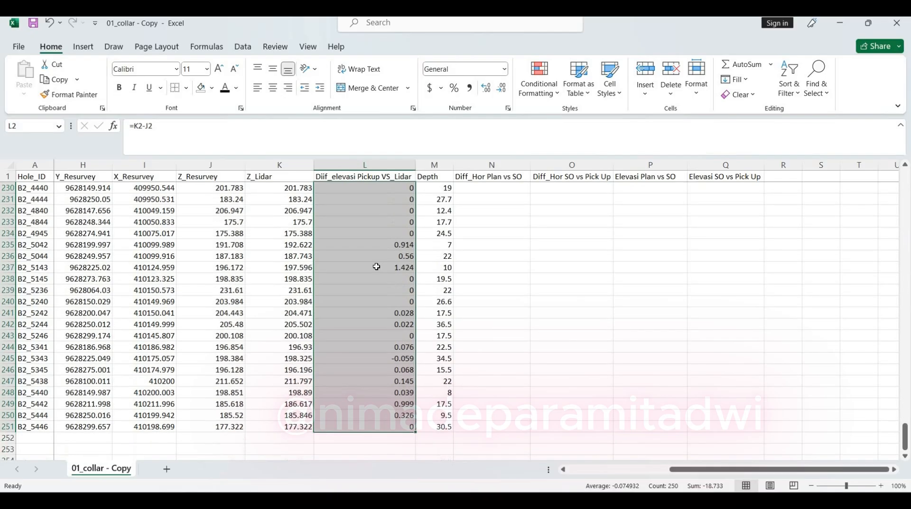
pyautogui.scroll(-4, 376, 267)
pyautogui.scroll(10, 377, 267)
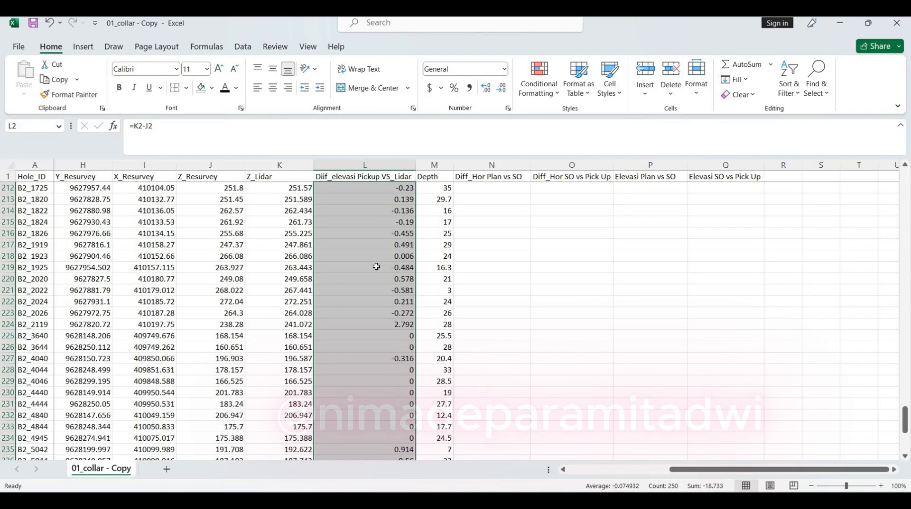
pyautogui.scroll(20, 376, 267)
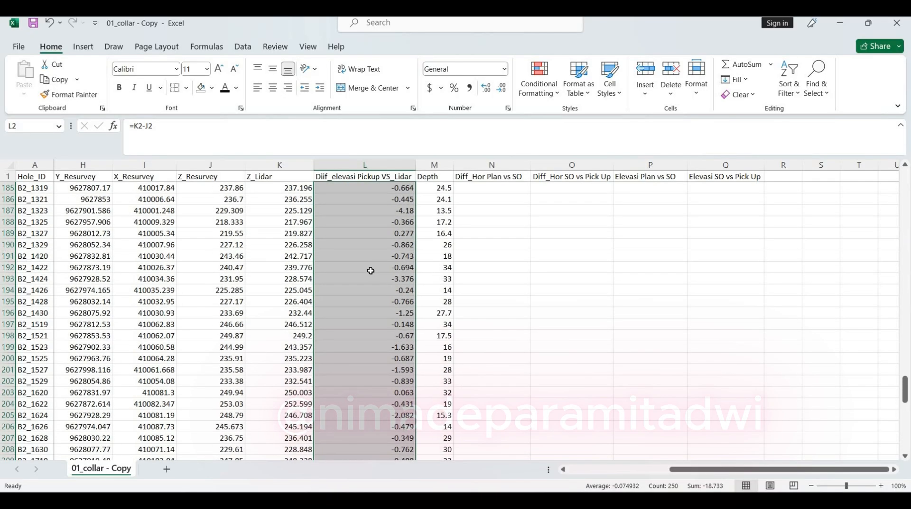
pyautogui.scroll(5, 369, 271)
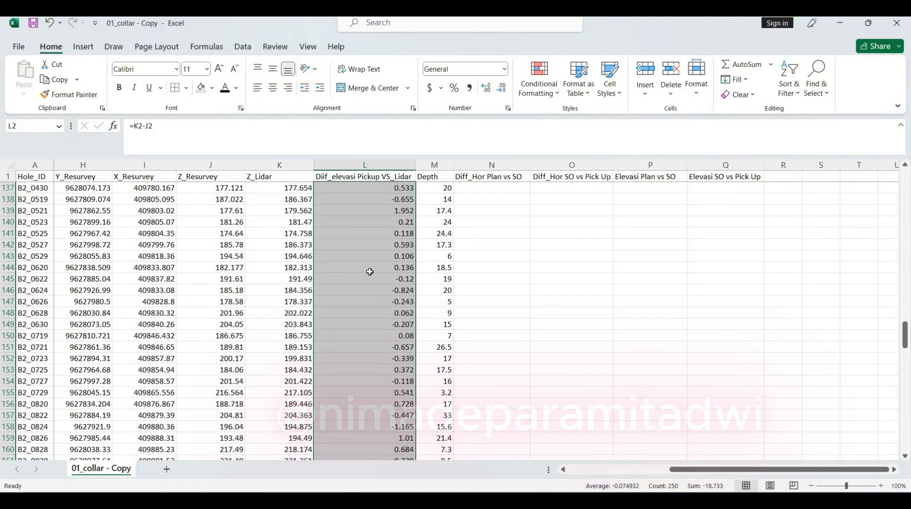